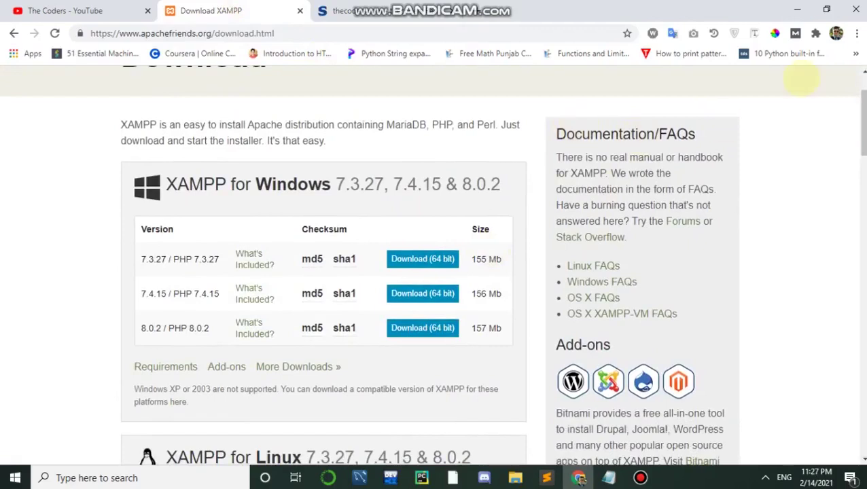
{"action": "scroll", "coordinate": [529, 207], "scroll_direction": "up", "scroll_amount": 1}
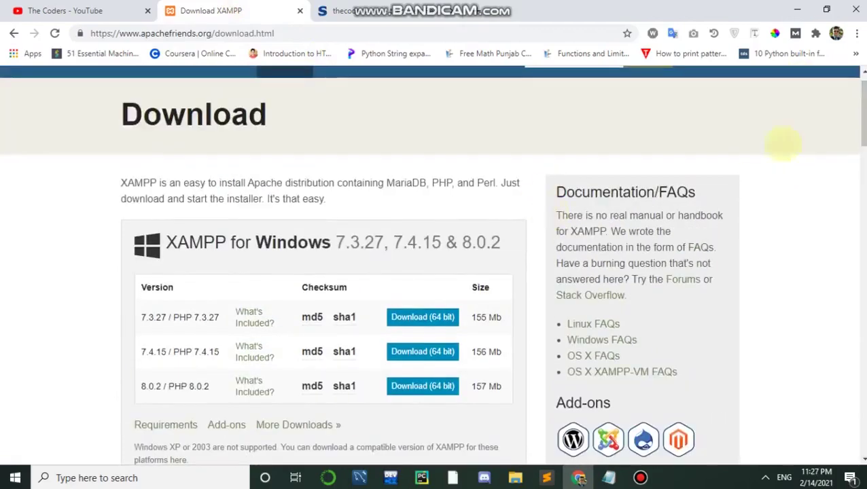
{"action": "scroll", "coordinate": [524, 252], "scroll_direction": "up", "scroll_amount": 1}
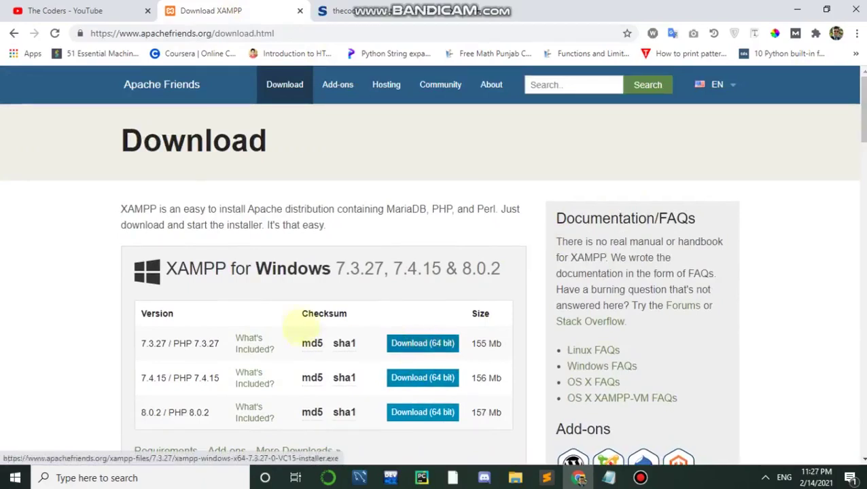
{"action": "scroll", "coordinate": [632, 204], "scroll_direction": "down", "scroll_amount": 1}
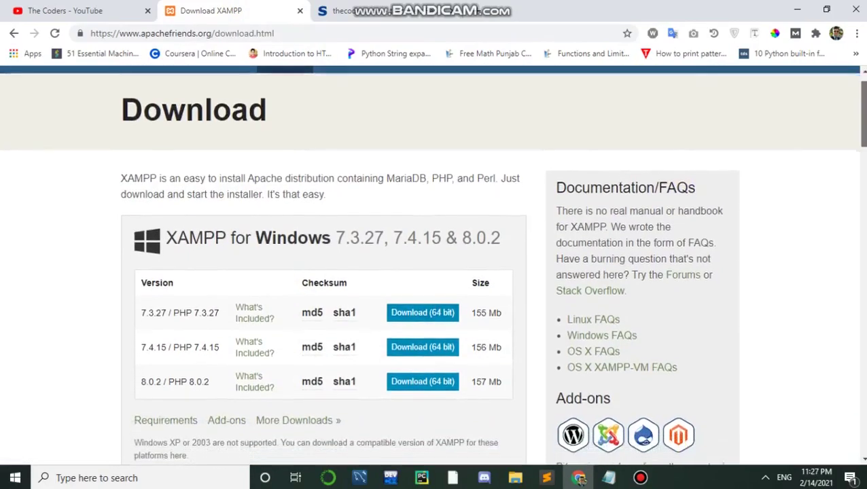
{"action": "scroll", "coordinate": [432, 265], "scroll_direction": "down", "scroll_amount": 9}
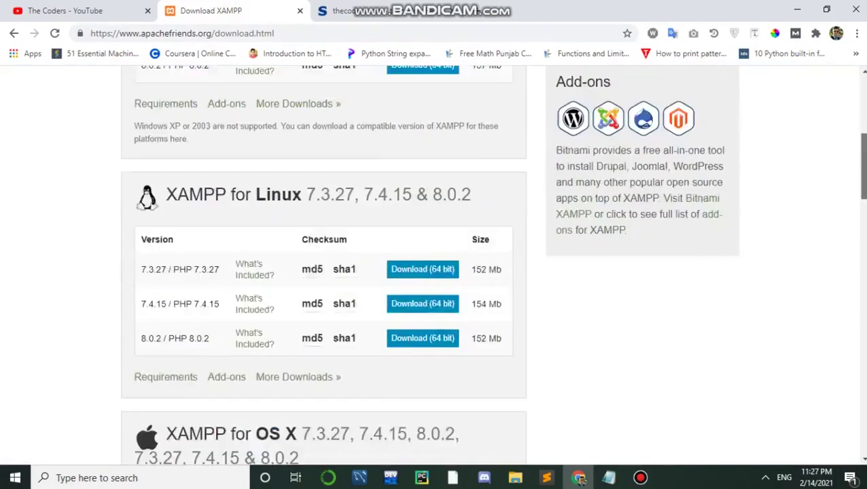
{"action": "scroll", "coordinate": [433, 265], "scroll_direction": "up", "scroll_amount": 9}
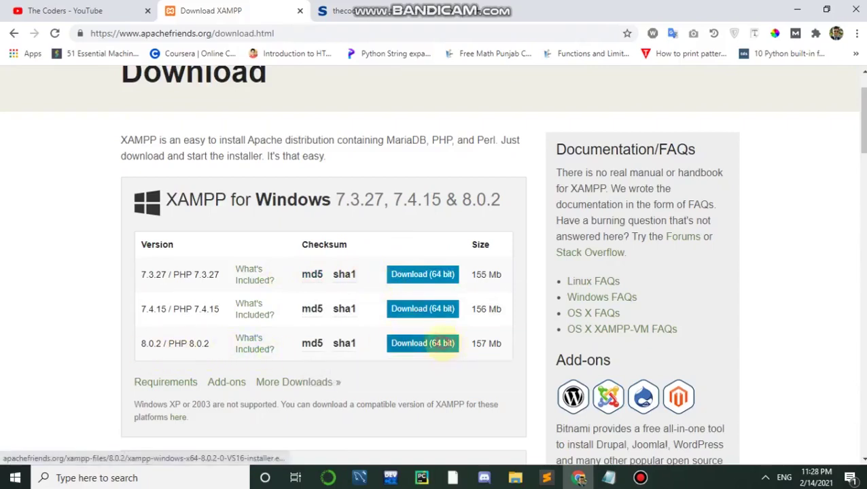
Step: Download the 64-bit XAMPP 8.0.2 Windows installer (157.07 MB) with IDM into Downloads\Programs
{"action": "left_click", "coordinate": [442, 344]}
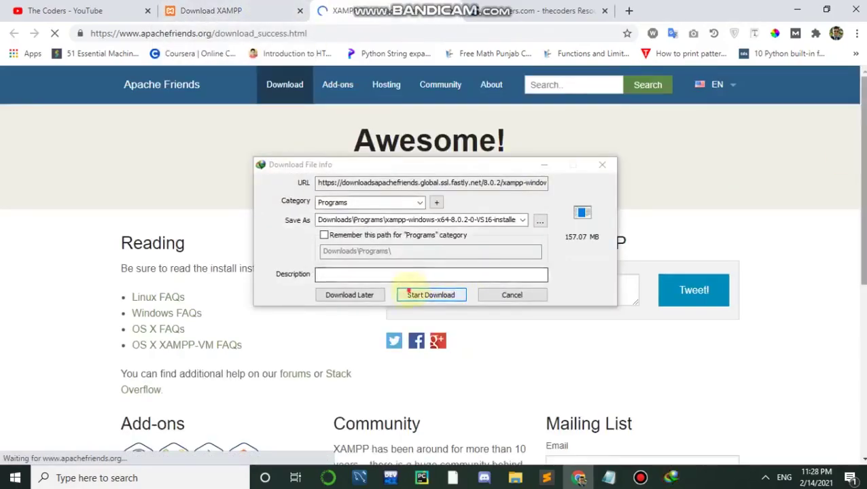
{"action": "left_click", "coordinate": [408, 292]}
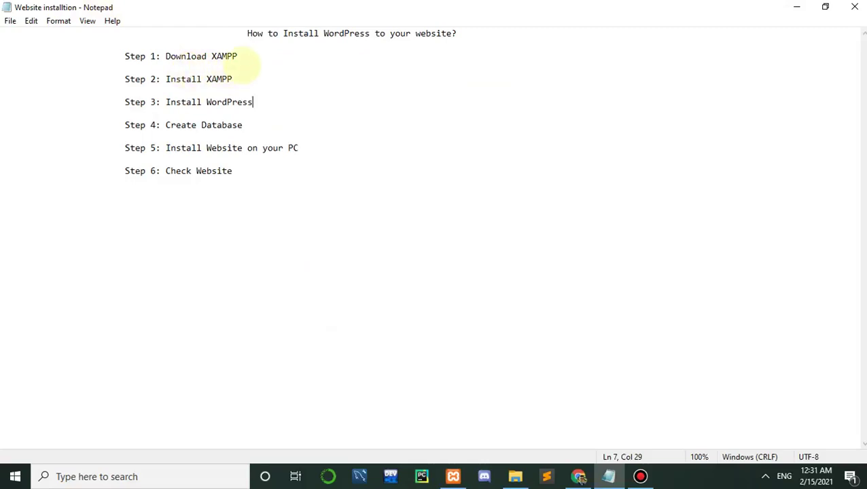
Step: Minimize the six-step Notepad installation plan to reveal the desktop with the XAMPP installer
{"action": "left_click_drag", "start_coordinate": [247, 57], "coordinate": [212, 56]}
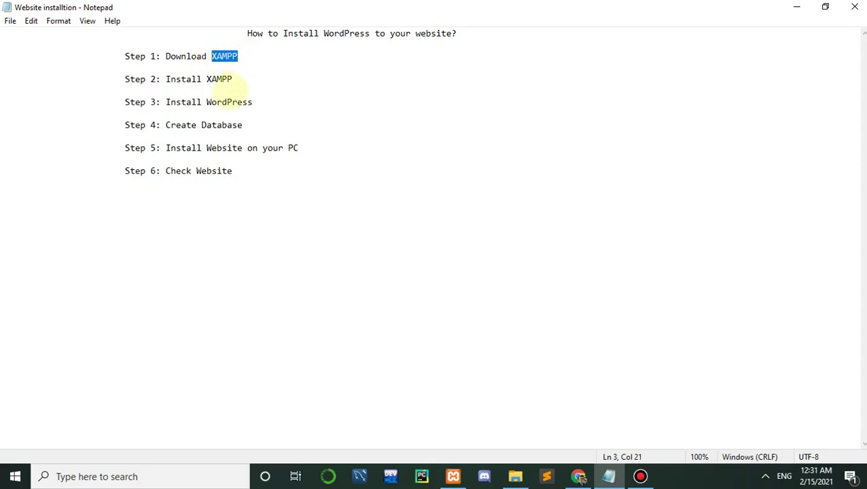
{"action": "left_click", "coordinate": [250, 85]}
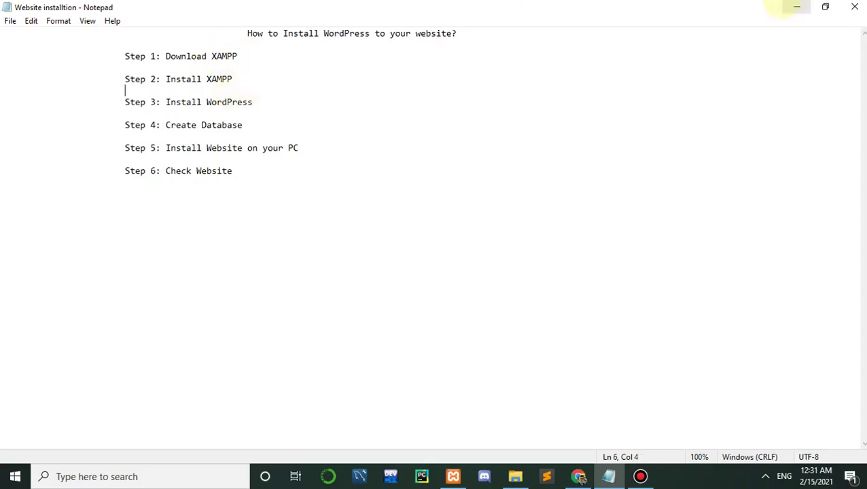
{"action": "left_click", "coordinate": [795, 7]}
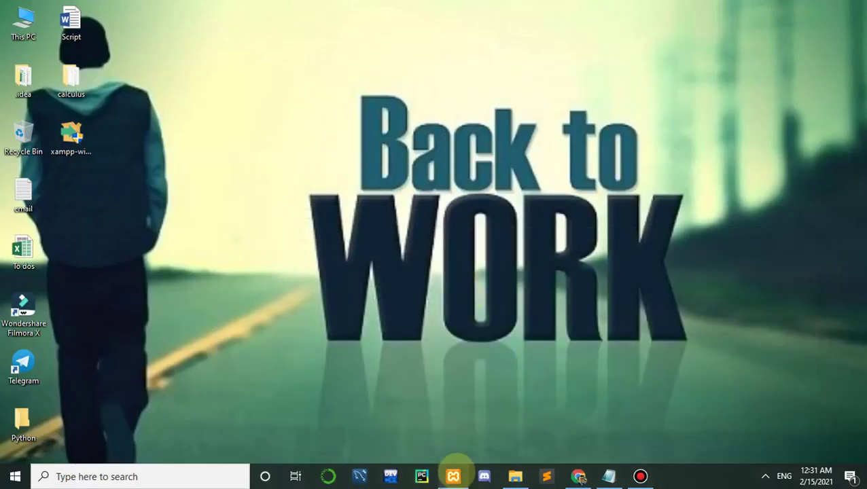
Step: Bring up XAMPP Control Panel, centre it, and start Apache (ports 80, 443) and MySQL
{"action": "left_click", "coordinate": [453, 476]}
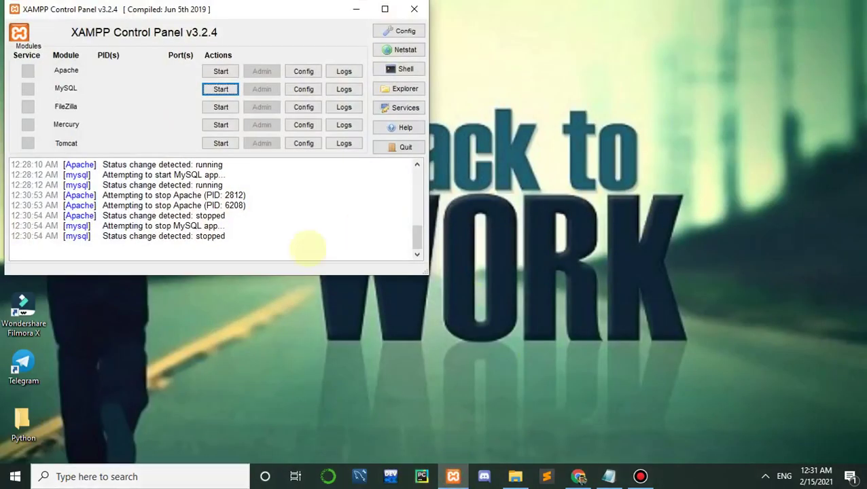
{"action": "left_click", "coordinate": [174, 476]}
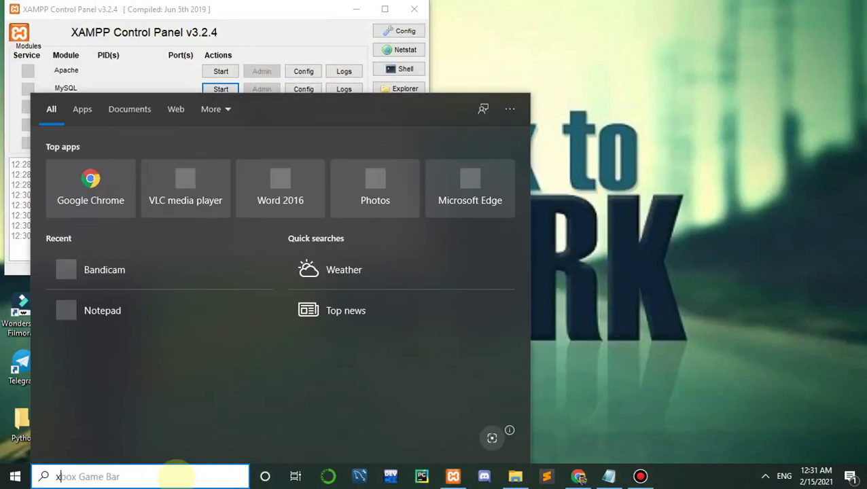
{"action": "type", "text": "xamp"}
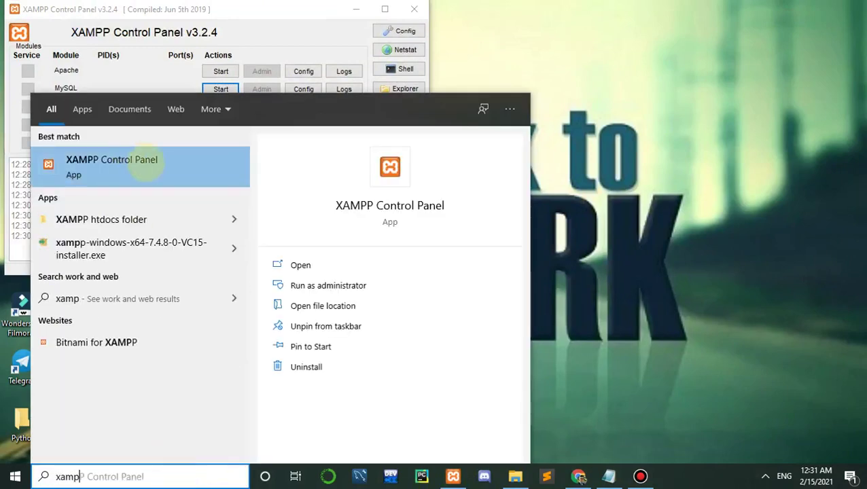
{"action": "left_click_drag", "start_coordinate": [291, 10], "coordinate": [516, 99]}
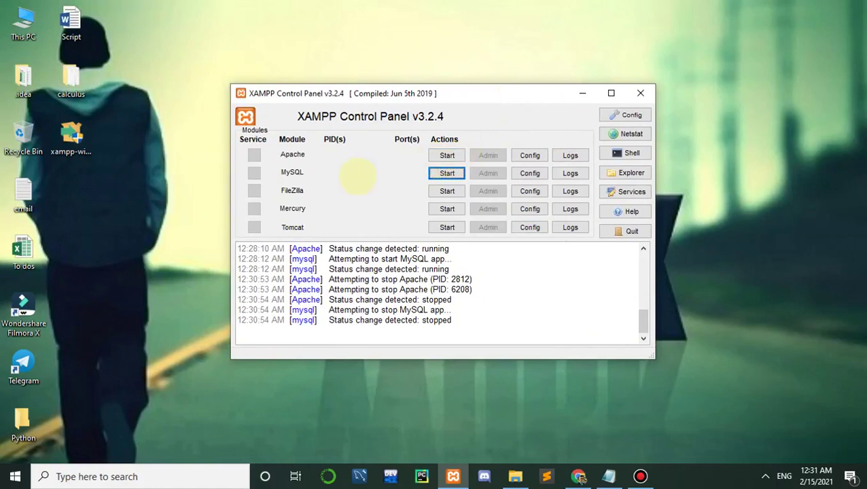
{"action": "left_click", "coordinate": [448, 155]}
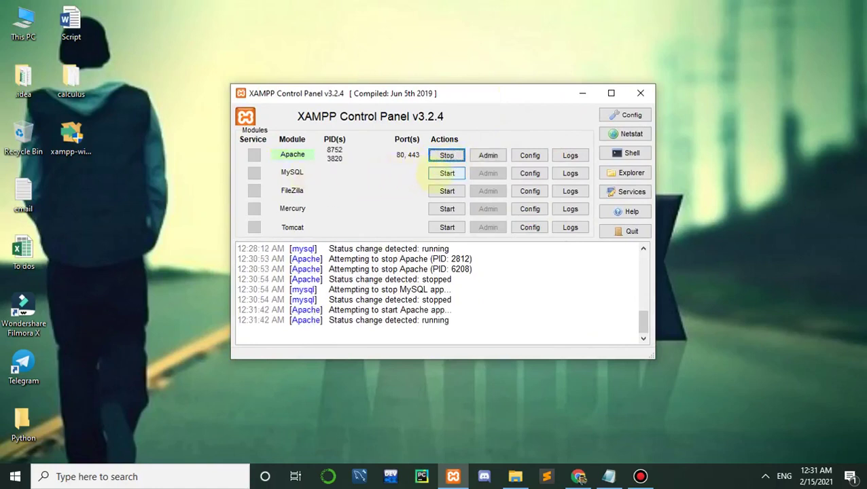
{"action": "left_click", "coordinate": [447, 173]}
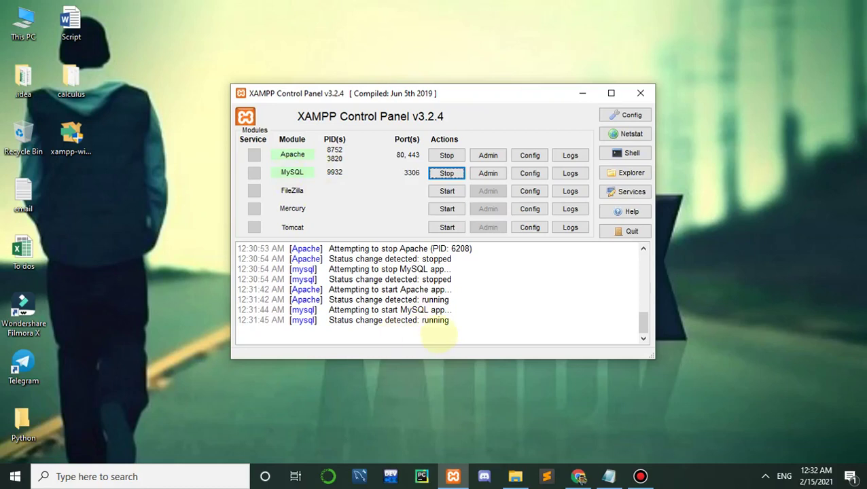
Step: Load localhost/dashboard in a new Chrome tab and close the old phpMyAdmin tab
{"action": "left_click", "coordinate": [578, 476]}
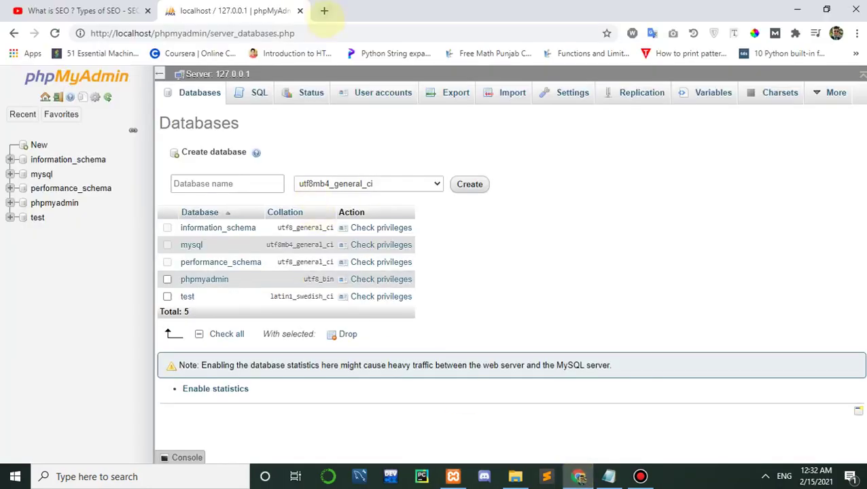
{"action": "left_click", "coordinate": [325, 11]}
{"action": "type", "text": "local"}
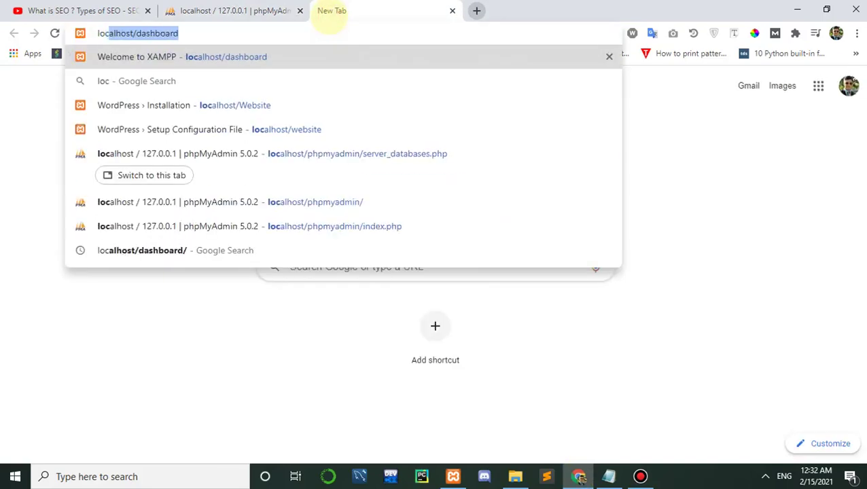
{"action": "left_click", "coordinate": [290, 10]}
{"action": "left_click", "coordinate": [300, 10]}
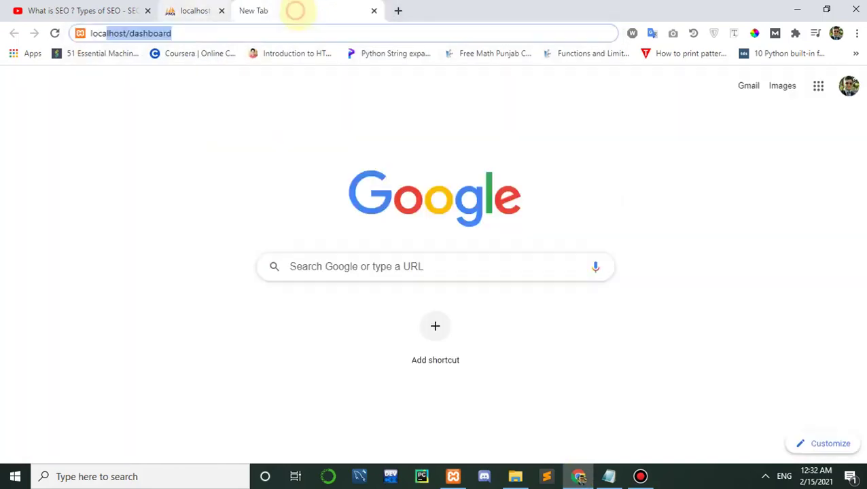
{"action": "left_click", "coordinate": [212, 29]}
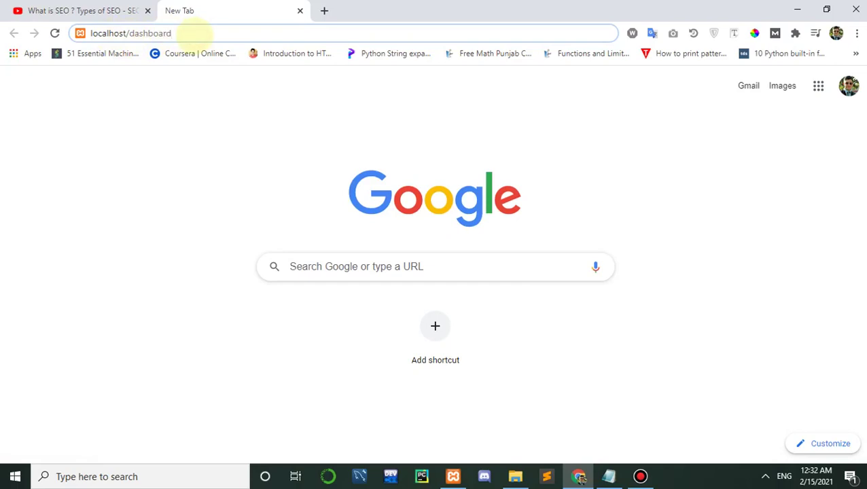
{"action": "key", "text": "Return"}
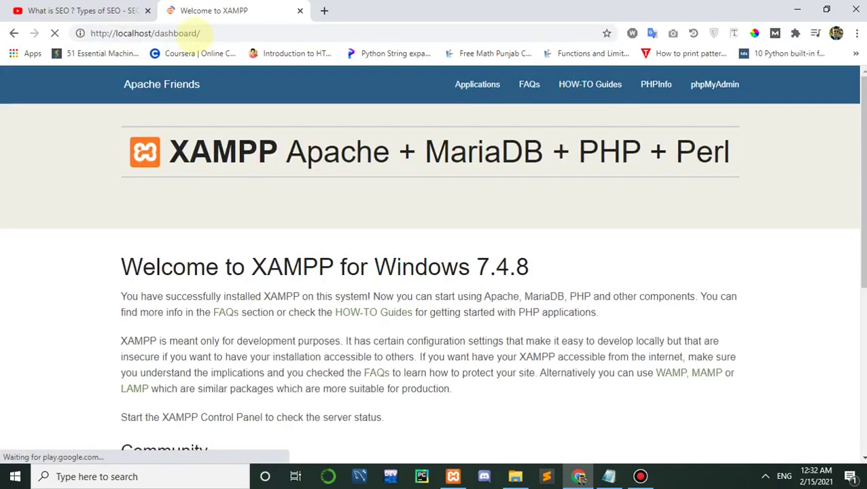
Step: Open phpMyAdmin from the local XAMPP dashboard page
{"action": "scroll", "coordinate": [816, 165], "scroll_direction": "down", "scroll_amount": 4}
{"action": "scroll", "coordinate": [815, 165], "scroll_direction": "up", "scroll_amount": 4}
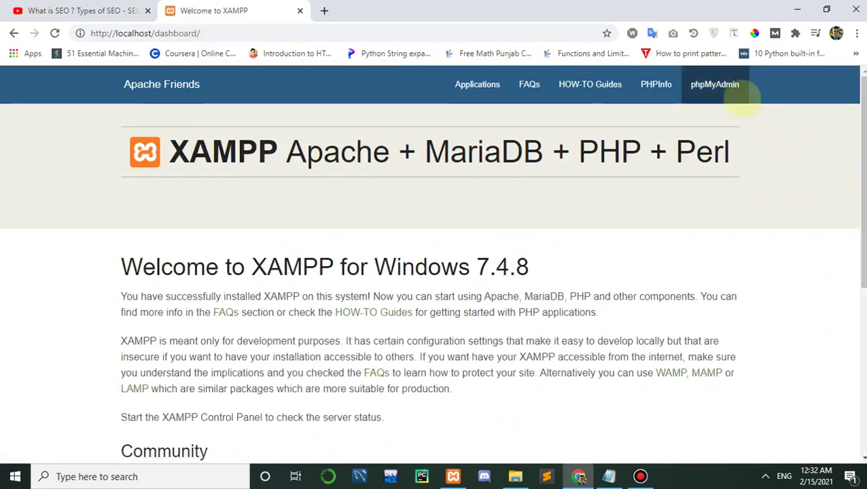
{"action": "left_click", "coordinate": [706, 85]}
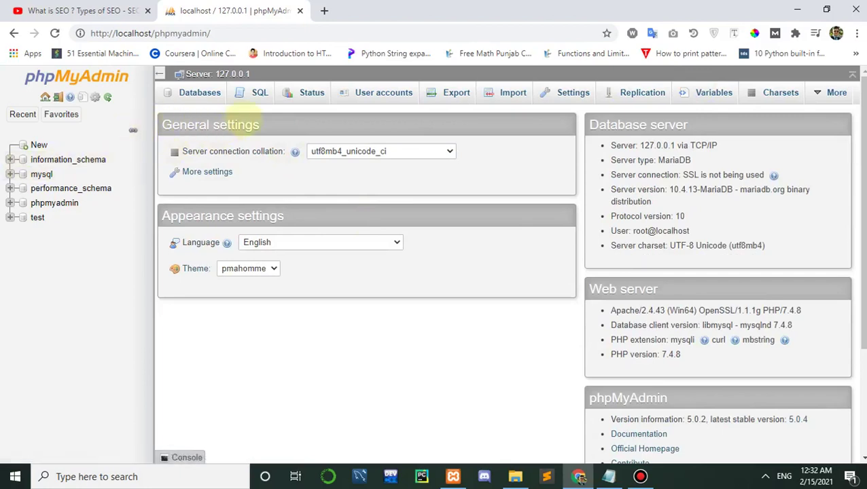
Step: Create an empty database named seowebsite, then bring the Notepad step list back
{"action": "left_click", "coordinate": [191, 95]}
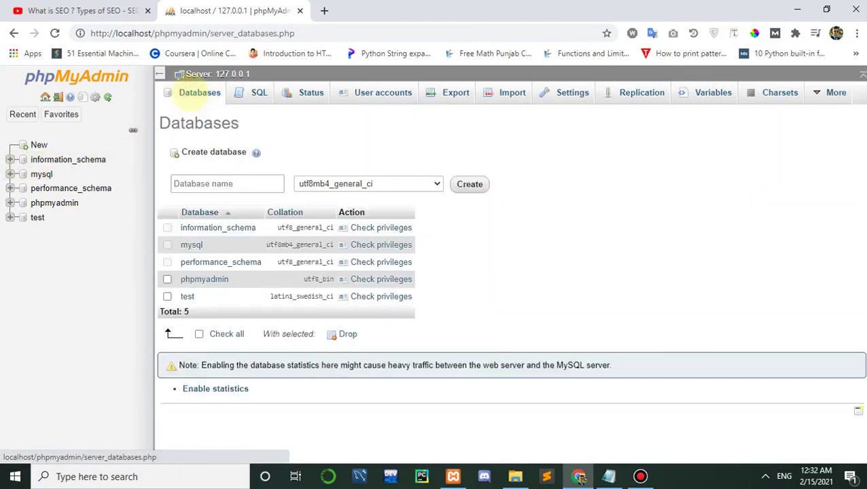
{"action": "left_click", "coordinate": [242, 188]}
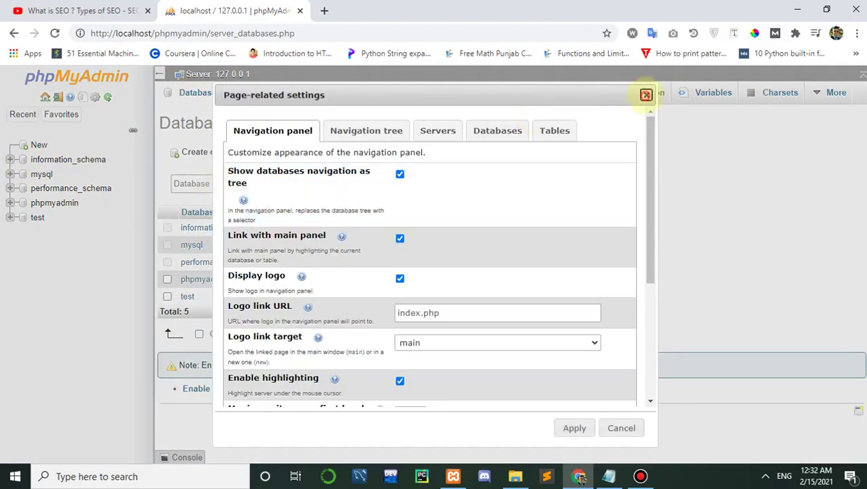
{"action": "left_click", "coordinate": [647, 96]}
{"action": "left_click", "coordinate": [207, 182]}
{"action": "type", "text": "seowebsite"}
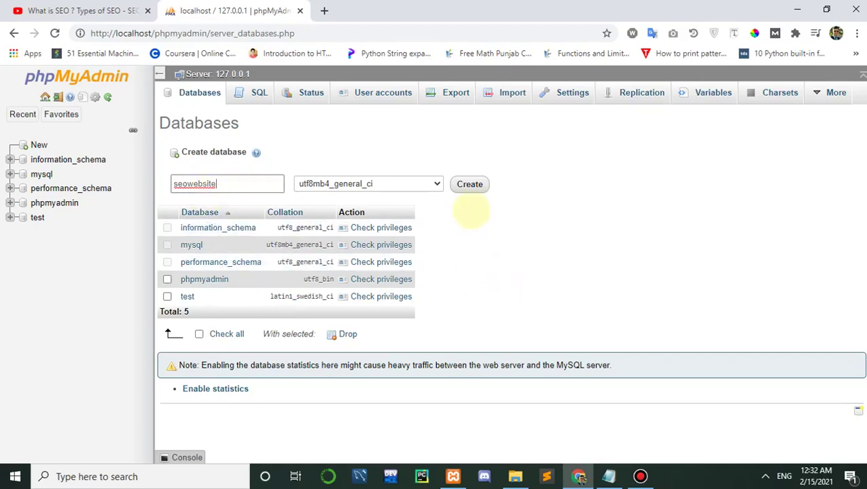
{"action": "left_click", "coordinate": [470, 184]}
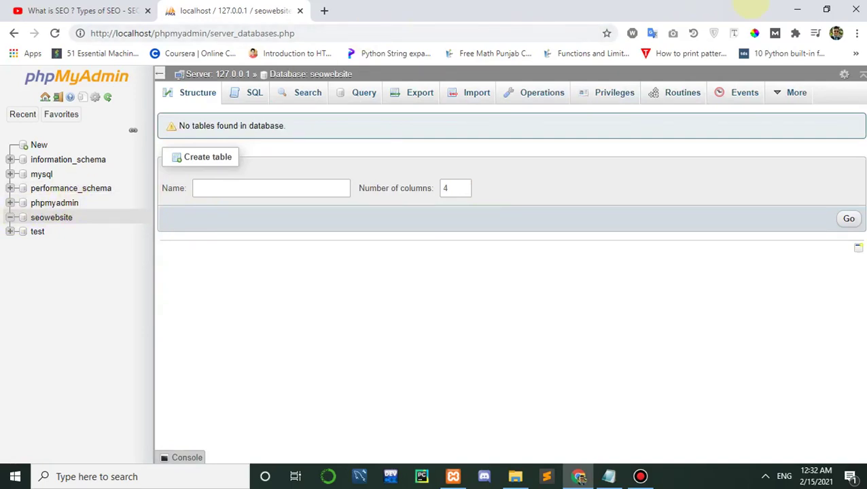
{"action": "left_click", "coordinate": [609, 477]}
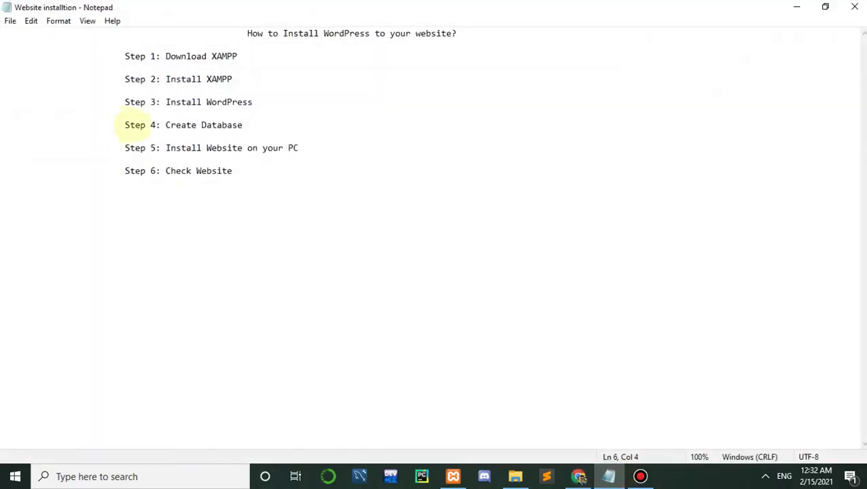
Step: Search Google for 'download wordpress' and open the WordPress.org Get WordPress page
{"action": "left_click", "coordinate": [799, 5]}
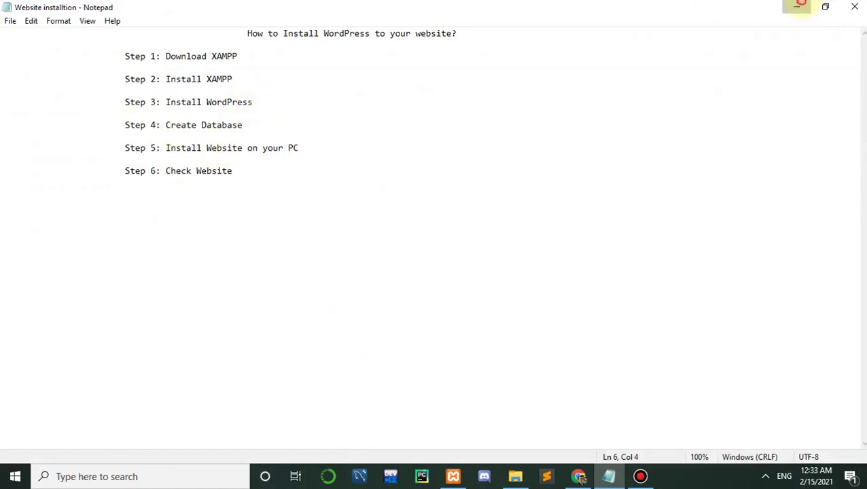
{"action": "left_click", "coordinate": [324, 11]}
{"action": "type", "text": "downl"}
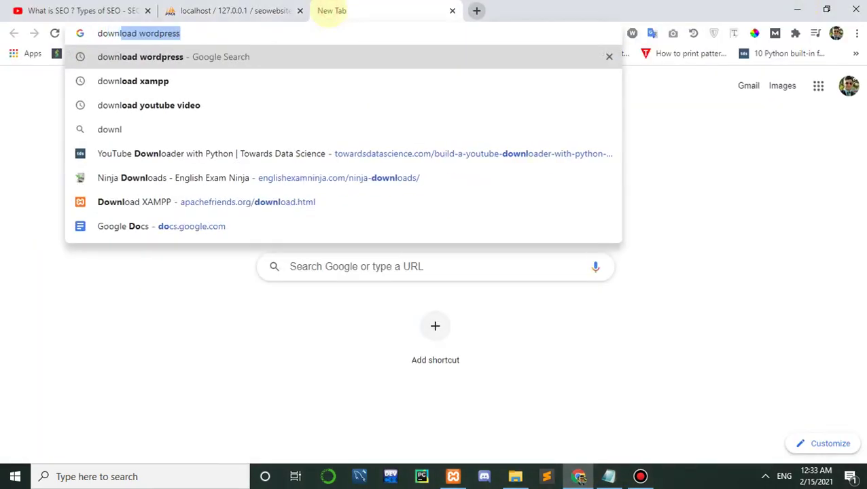
{"action": "key", "text": "Return"}
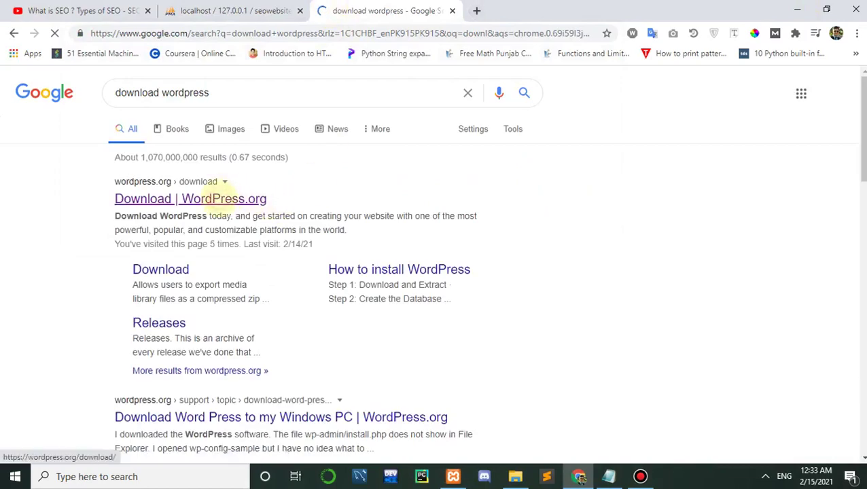
{"action": "left_click", "coordinate": [219, 199]}
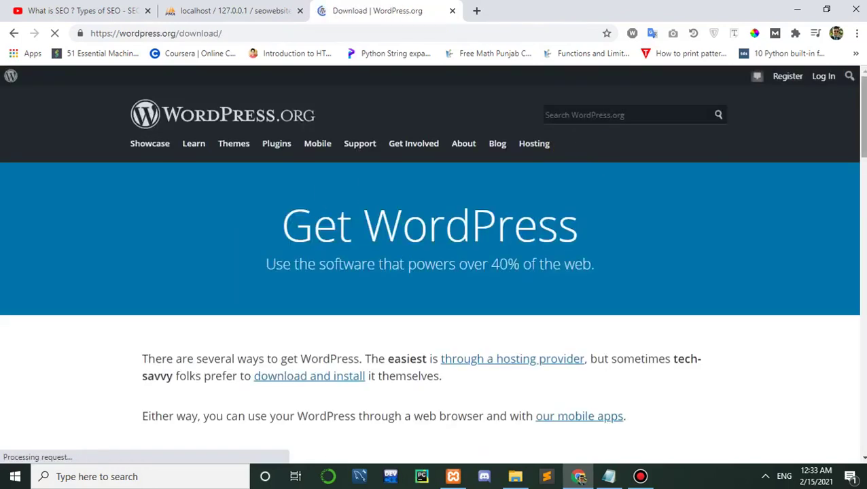
{"action": "scroll", "coordinate": [569, 151], "scroll_direction": "down", "scroll_amount": 10}
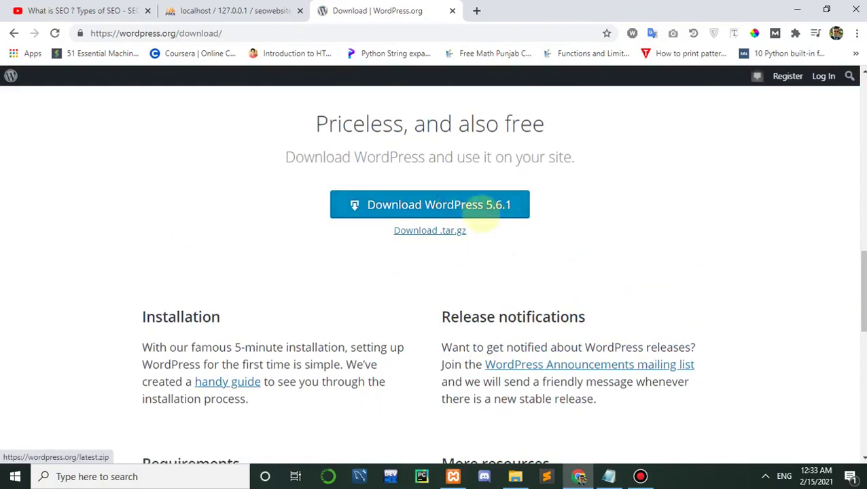
Step: Start downloading WordPress 5.6.1 and dismiss the Hooray welcome popup
{"action": "left_click", "coordinate": [457, 201]}
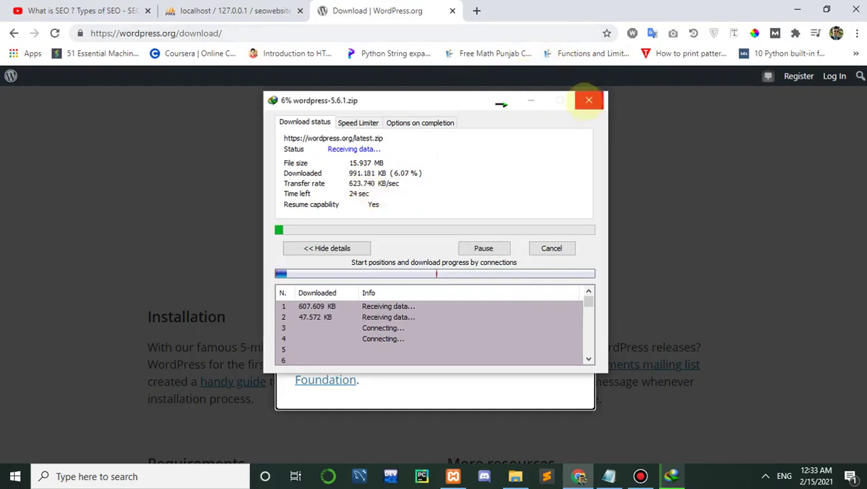
{"action": "left_click", "coordinate": [529, 101]}
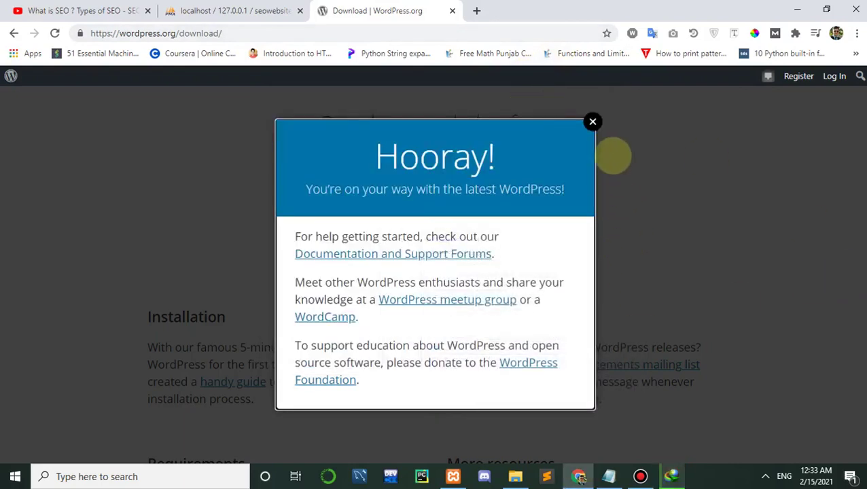
{"action": "left_click", "coordinate": [588, 122]}
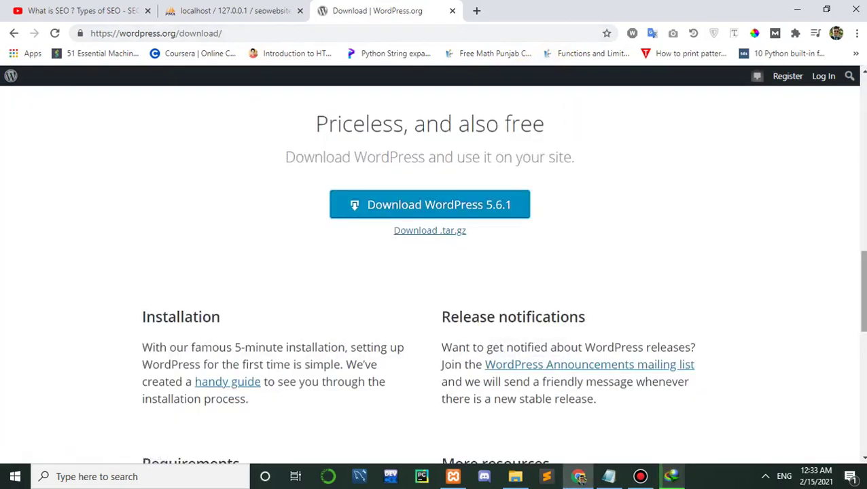
{"action": "scroll", "coordinate": [585, 119], "scroll_direction": "up", "scroll_amount": 10}
{"action": "scroll", "coordinate": [584, 119], "scroll_direction": "up", "scroll_amount": 1}
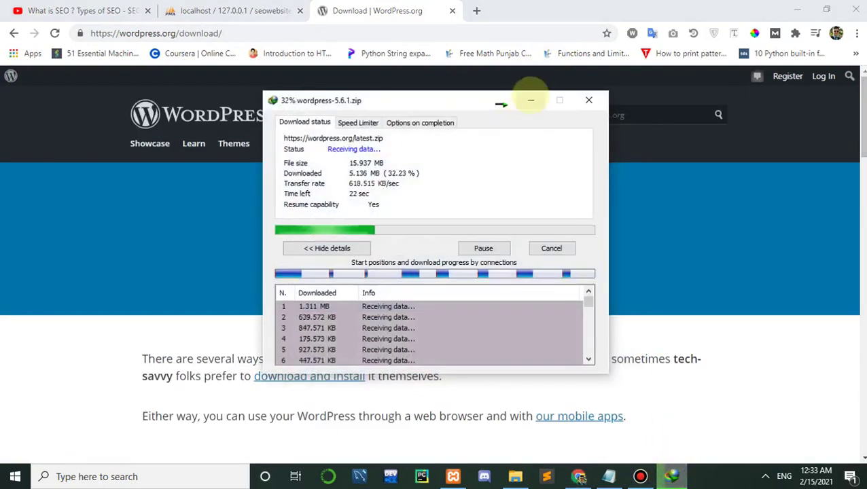
Step: Once wordpress-5.6.1.zip (15.93 MB) finishes, open its D:\Courses folder
{"action": "left_click", "coordinate": [531, 99]}
{"action": "key", "text": "ctrl+1"}
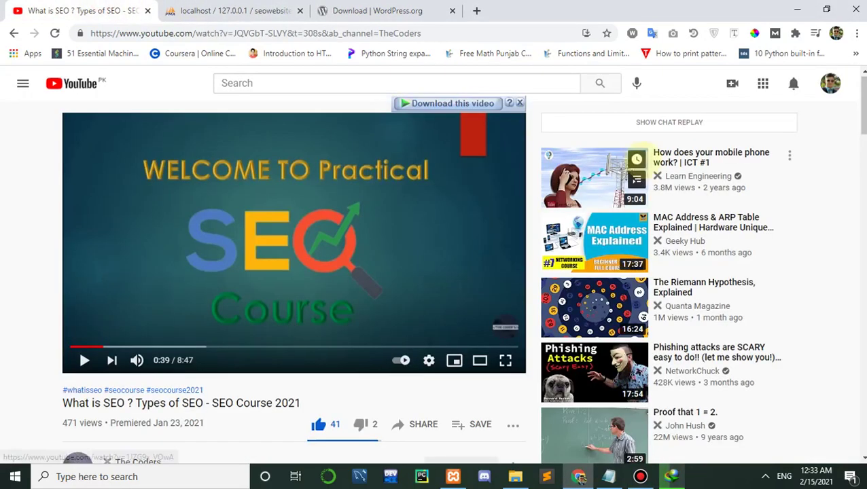
{"action": "left_click", "coordinate": [377, 11]}
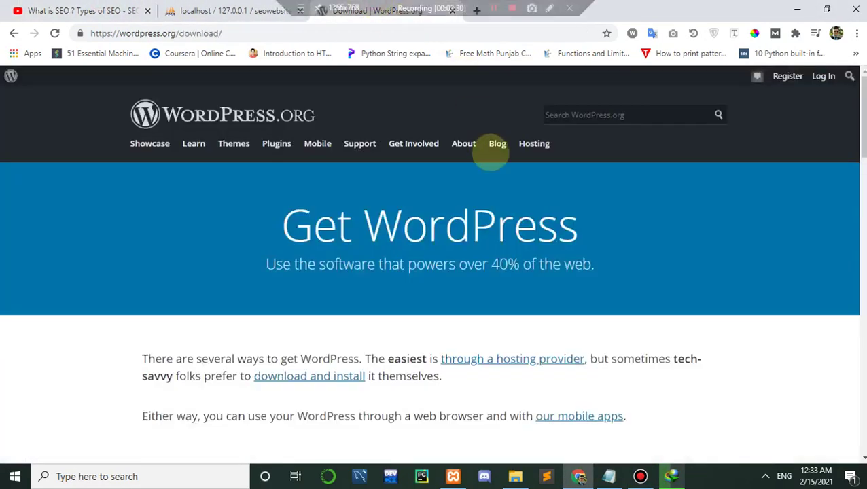
{"action": "left_click", "coordinate": [672, 477]}
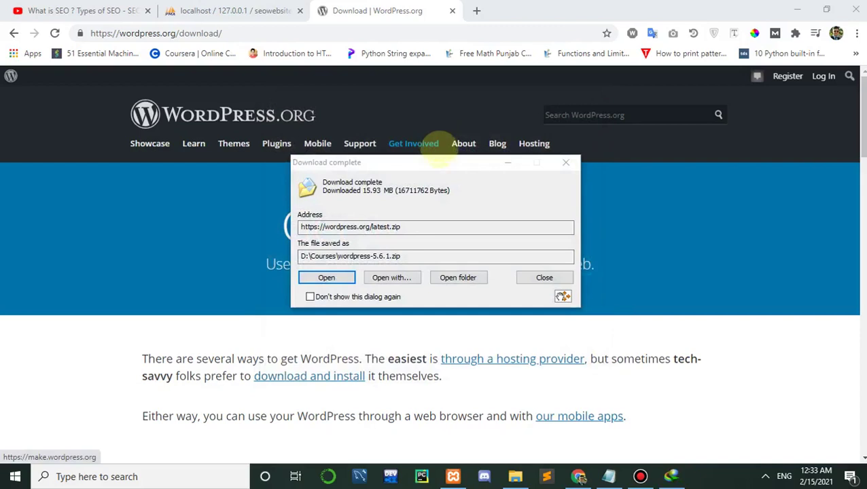
{"action": "left_click", "coordinate": [458, 278]}
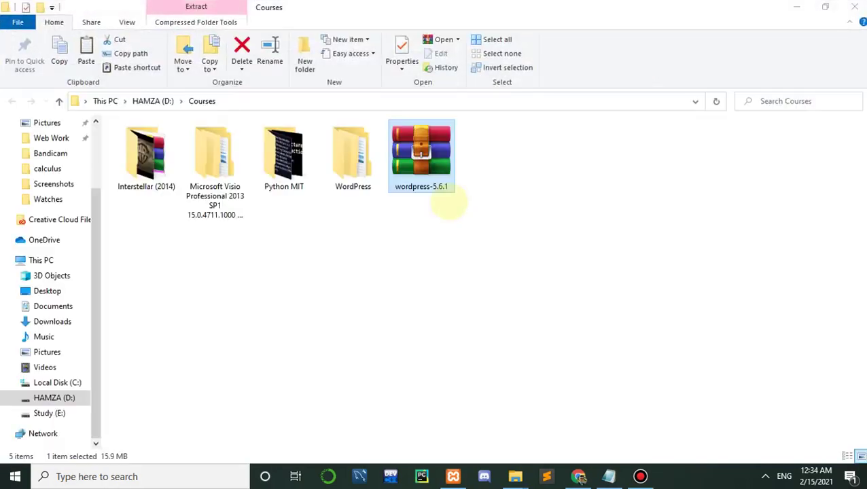
Step: Clear the open windows and create a new desktop folder named Wordpress
{"action": "left_click", "coordinate": [421, 175]}
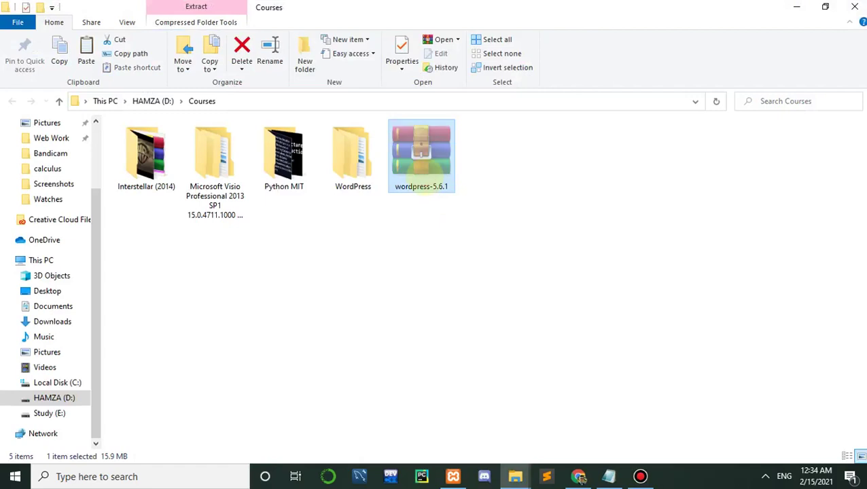
{"action": "left_click", "coordinate": [797, 7]}
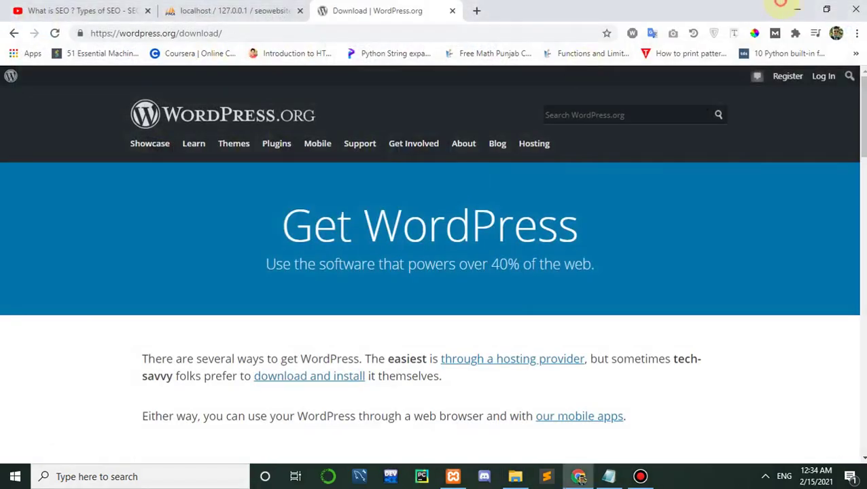
{"action": "left_click", "coordinate": [794, 7]}
{"action": "left_click", "coordinate": [576, 92]}
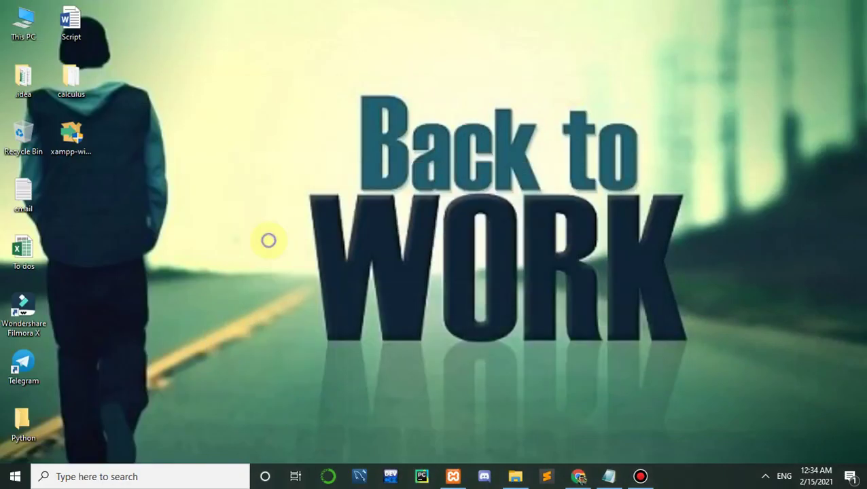
{"action": "right_click", "coordinate": [269, 240]}
{"action": "mouse_move", "coordinate": [315, 360]}
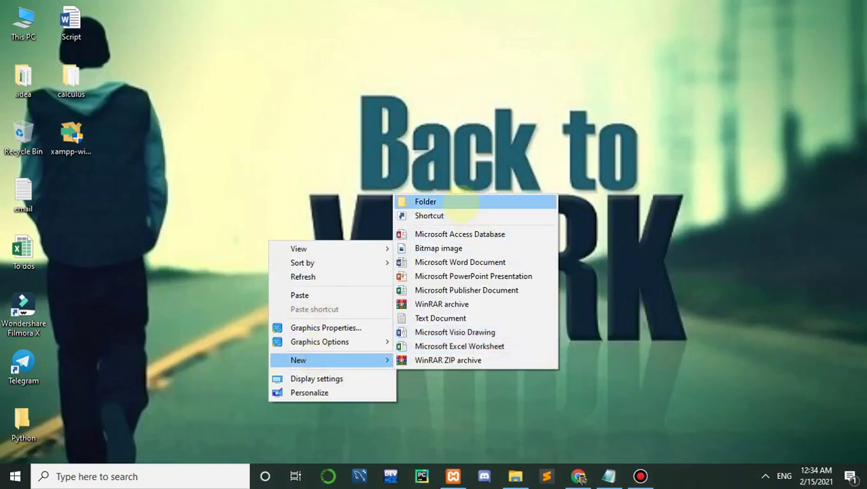
{"action": "left_click", "coordinate": [461, 203]}
{"action": "type", "text": "Wordpress"}
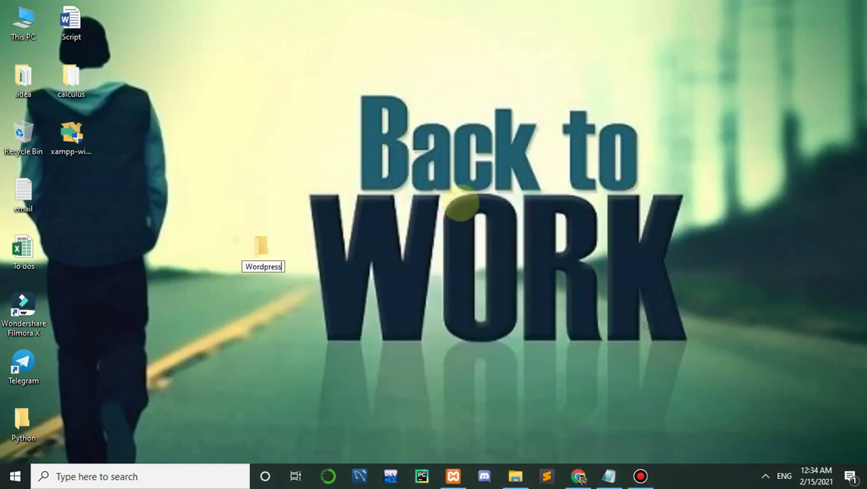
{"action": "key", "text": "Return"}
{"action": "key", "text": "Return"}
Step: Paste the wordpress-5.6.1 zip into the Wordpress folder and copy it again
{"action": "key", "text": "ctrl+v"}
{"action": "left_click_drag", "start_coordinate": [678, 7], "coordinate": [792, 30]}
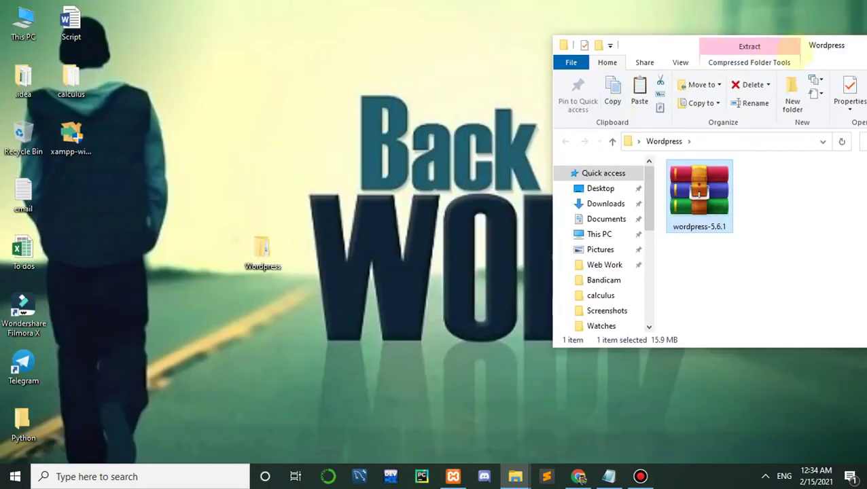
{"action": "left_click_drag", "start_coordinate": [668, 40], "coordinate": [435, 15]}
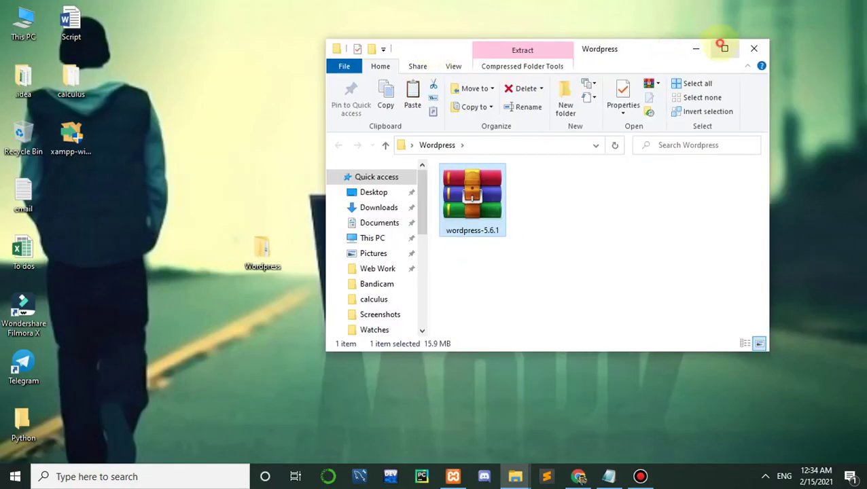
{"action": "left_click", "coordinate": [724, 22]}
{"action": "right_click", "coordinate": [172, 171]}
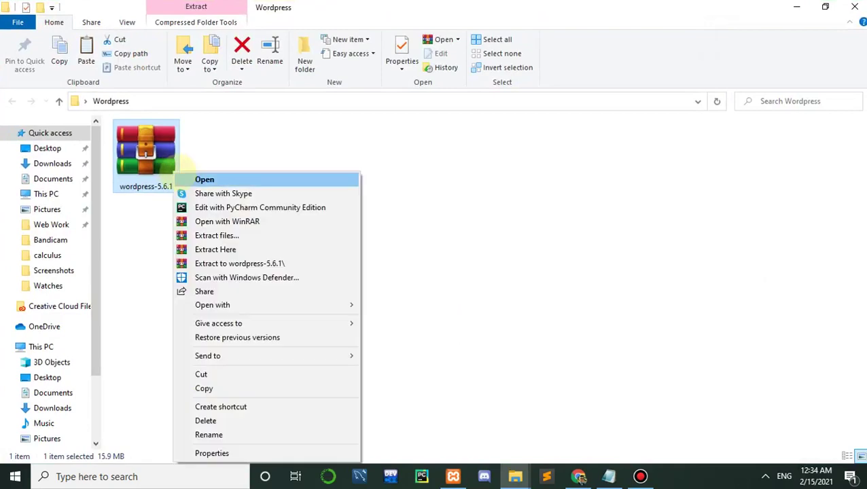
{"action": "left_click", "coordinate": [204, 388]}
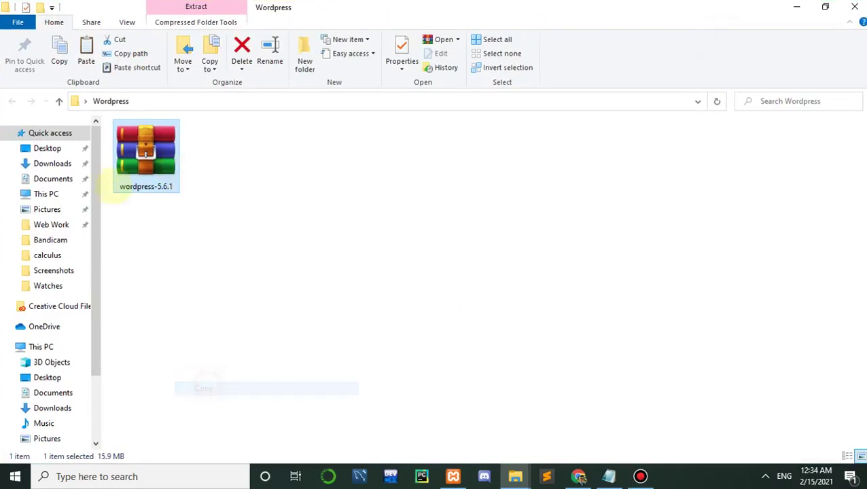
{"action": "left_click", "coordinate": [58, 101]}
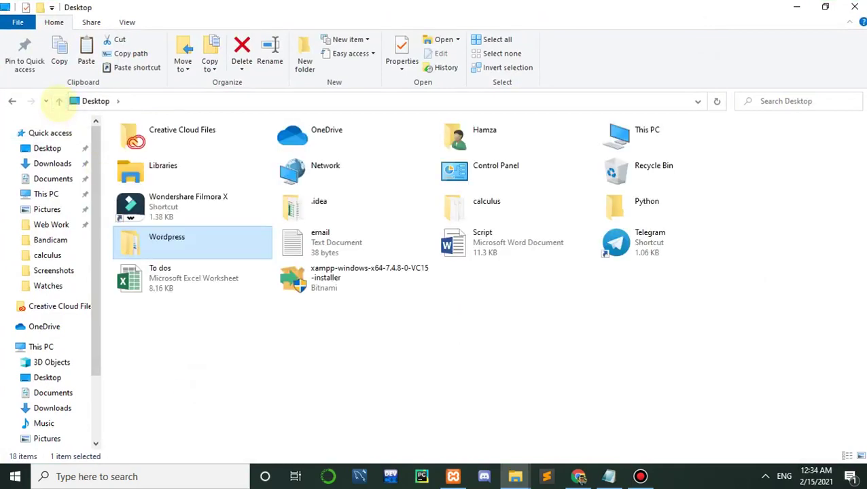
Step: Paste the wordpress-5.6.1 zip into C:\xampp\htdocs
{"action": "double_click", "coordinate": [613, 129]}
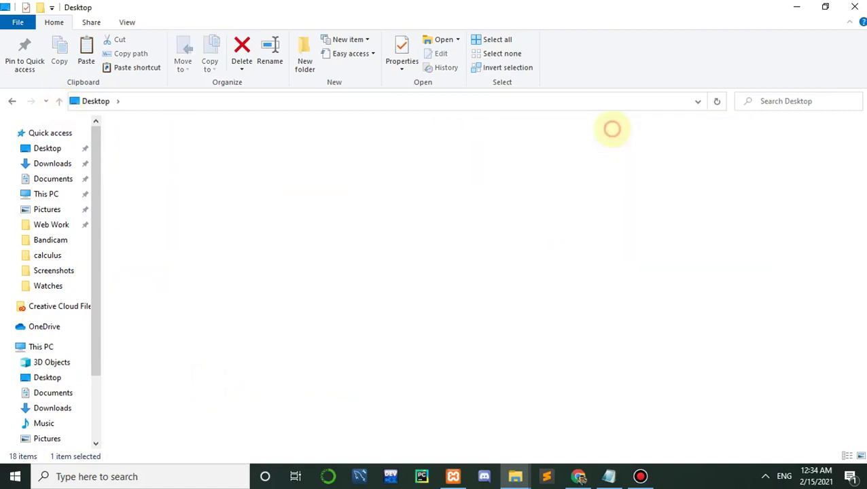
{"action": "double_click", "coordinate": [232, 248]}
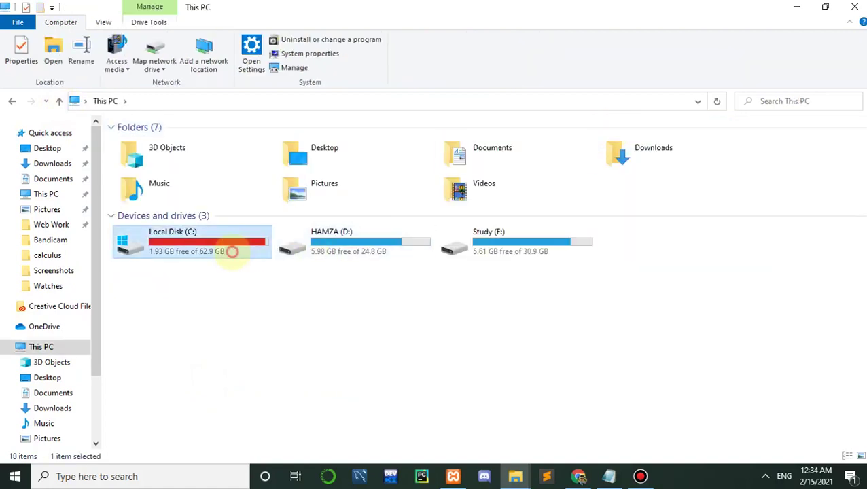
{"action": "double_click", "coordinate": [695, 230]}
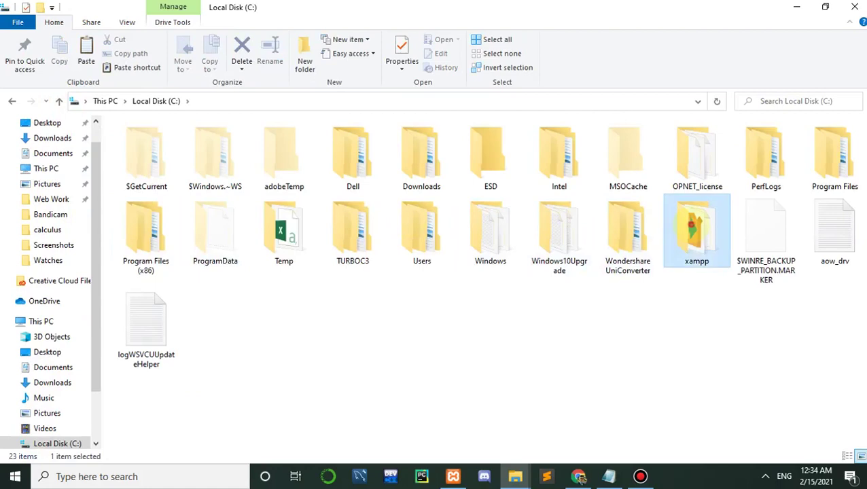
{"action": "double_click", "coordinate": [506, 170]}
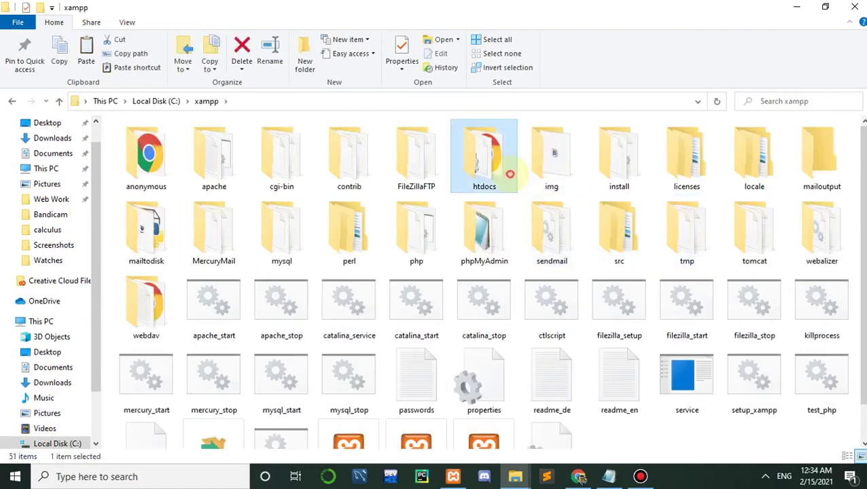
{"action": "key", "text": "ctrl+v"}
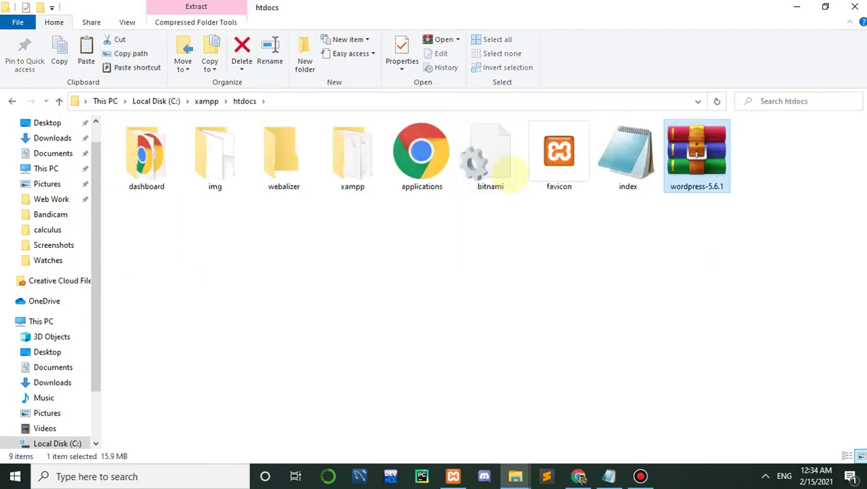
Step: Extract the zip in htdocs with Extract Here, producing a wordpress folder
{"action": "right_click", "coordinate": [699, 172]}
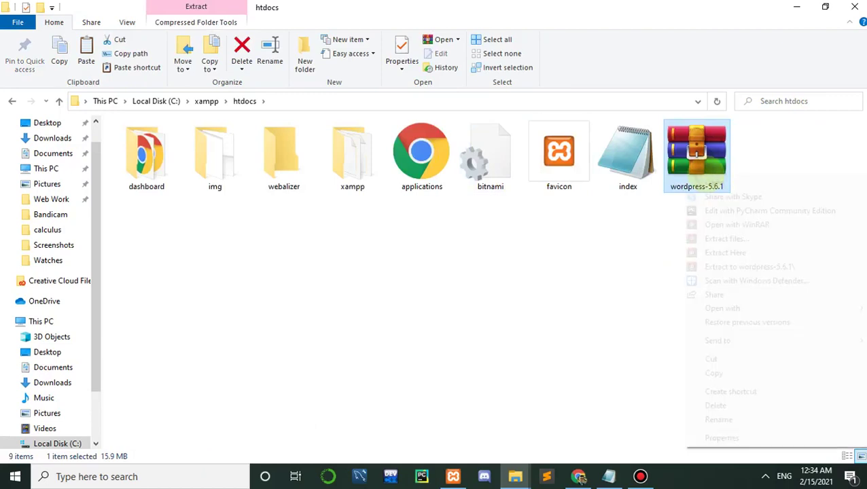
{"action": "left_click", "coordinate": [703, 253]}
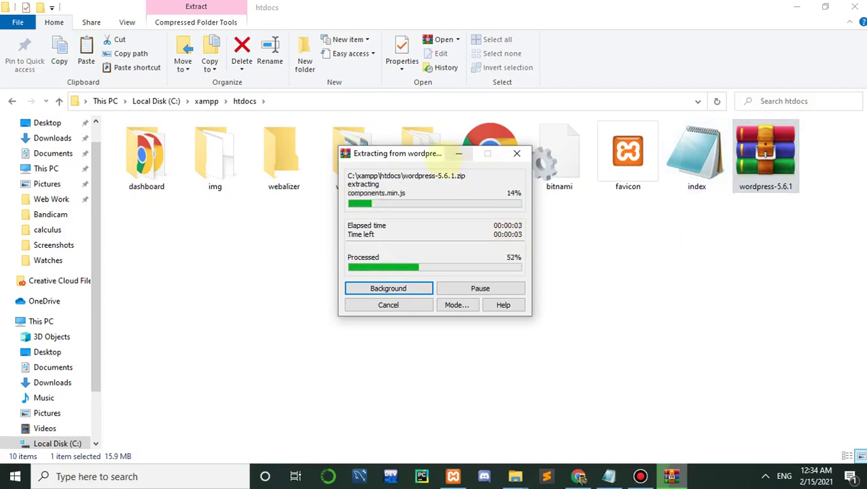
{"action": "left_click_drag", "start_coordinate": [441, 153], "coordinate": [470, 221]}
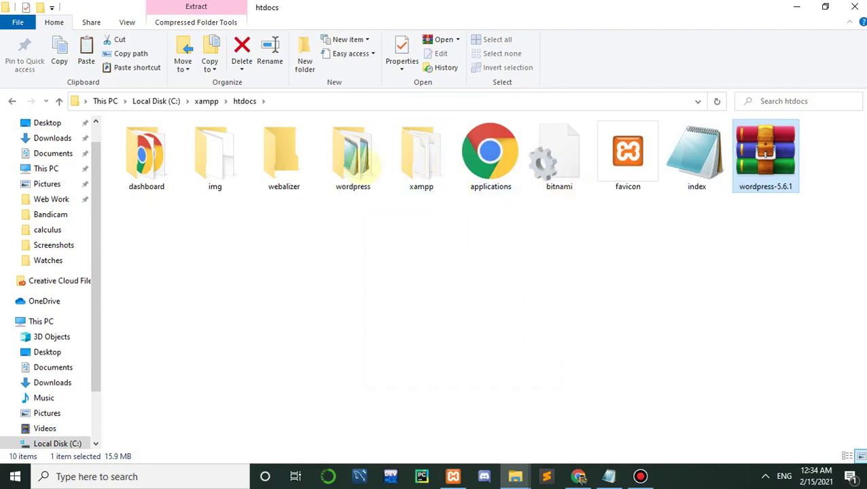
{"action": "left_click", "coordinate": [371, 162]}
Step: Rename C:\xampp\htdocs\wordpress to 'Website'
{"action": "key", "text": "F2"}
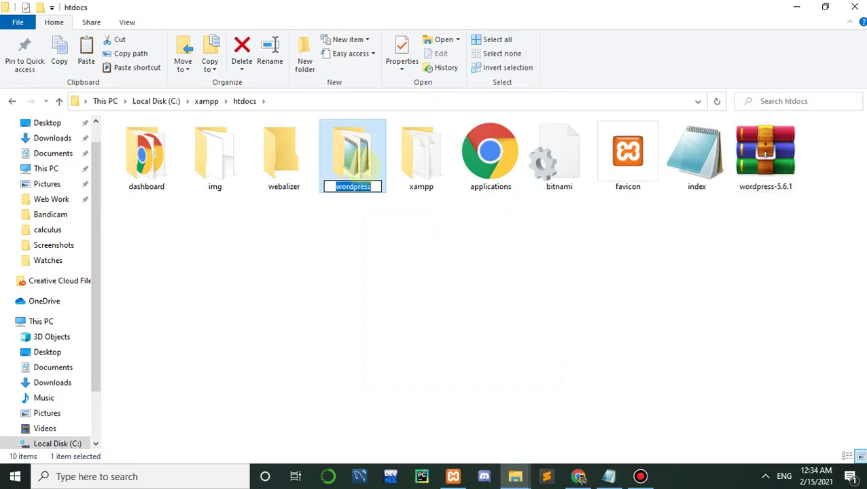
{"action": "type", "text": "Website"}
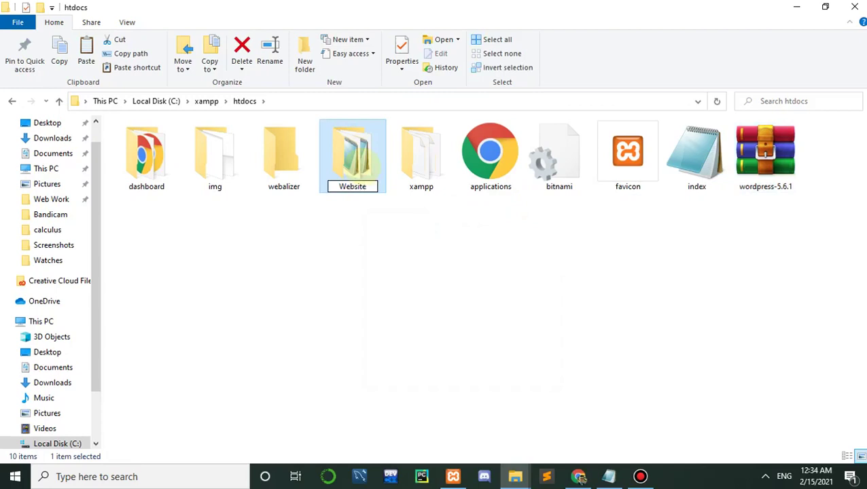
{"action": "key", "text": "Return"}
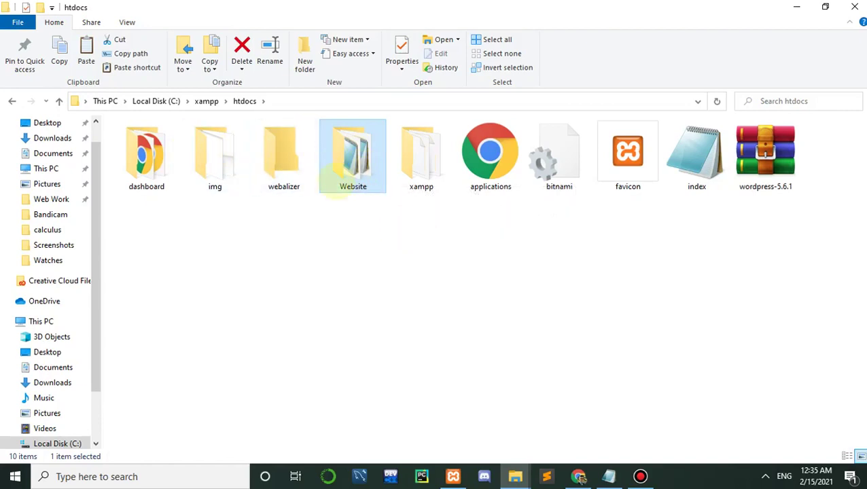
Step: Bring Chrome forward in a new tab and start the address as localhost/
{"action": "left_click", "coordinate": [579, 476]}
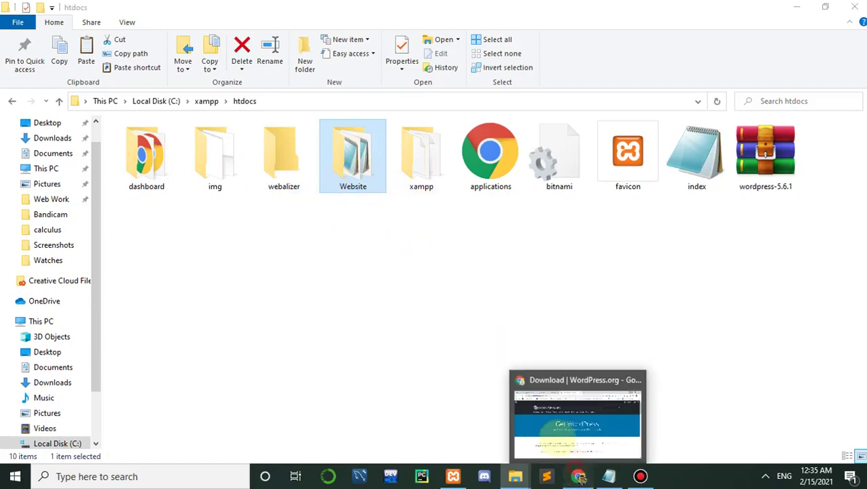
{"action": "left_click", "coordinate": [476, 9]}
{"action": "type", "text": "lo"}
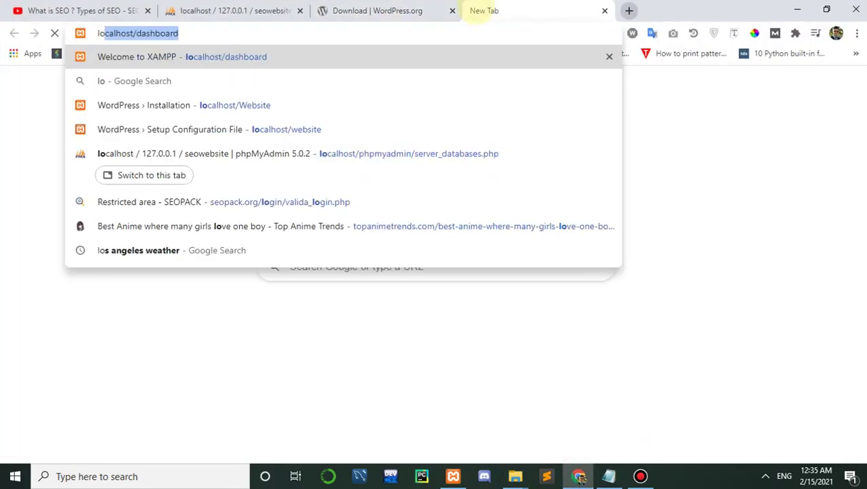
{"action": "type", "text": "ca"}
{"action": "key", "text": "Right"}
{"action": "key", "text": "BackSpace"}
{"action": "key", "text": "BackSpace"}
{"action": "key", "text": "BackSpace"}
{"action": "key", "text": "BackSpace"}
{"action": "key", "text": "BackSpace"}
{"action": "key", "text": "BackSpace"}
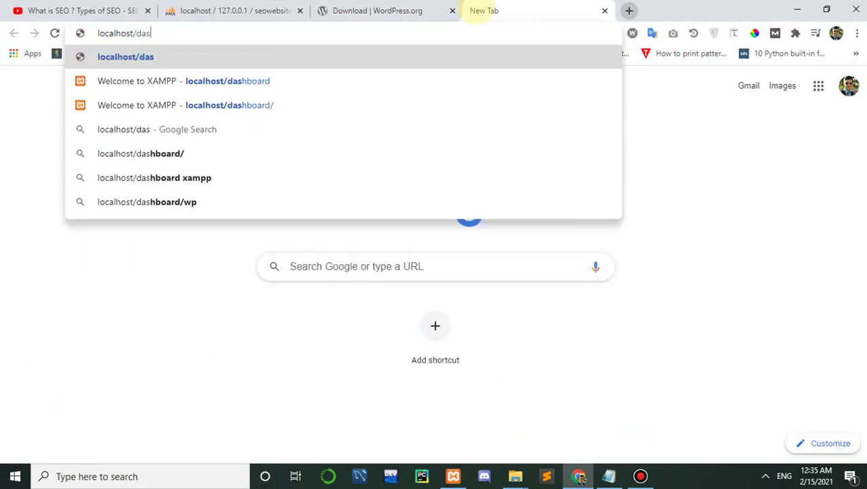
{"action": "key", "text": "BackSpace"}
{"action": "key", "text": "BackSpace"}
{"action": "key", "text": "BackSpace"}
{"action": "key", "text": "BackSpace"}
{"action": "type", "text": "/"}
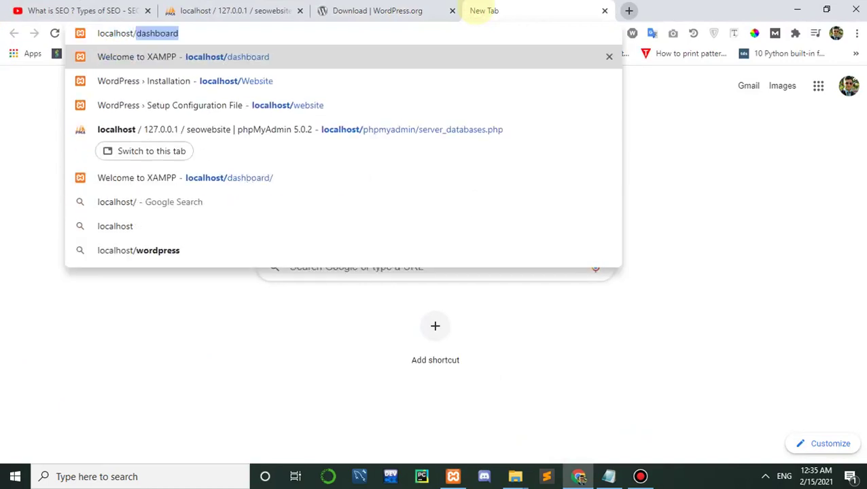
Step: After checking the htdocs folder, correct the address to localhost/Website and load it
{"action": "left_click", "coordinate": [798, 9]}
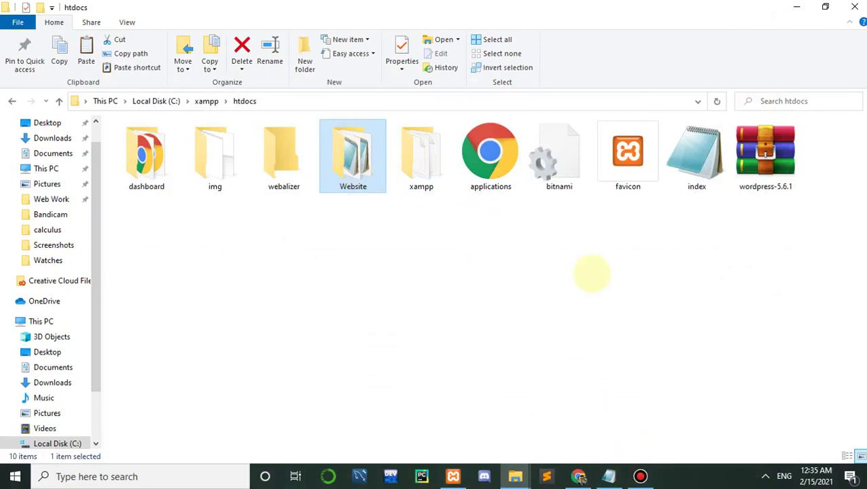
{"action": "left_click", "coordinate": [578, 476]}
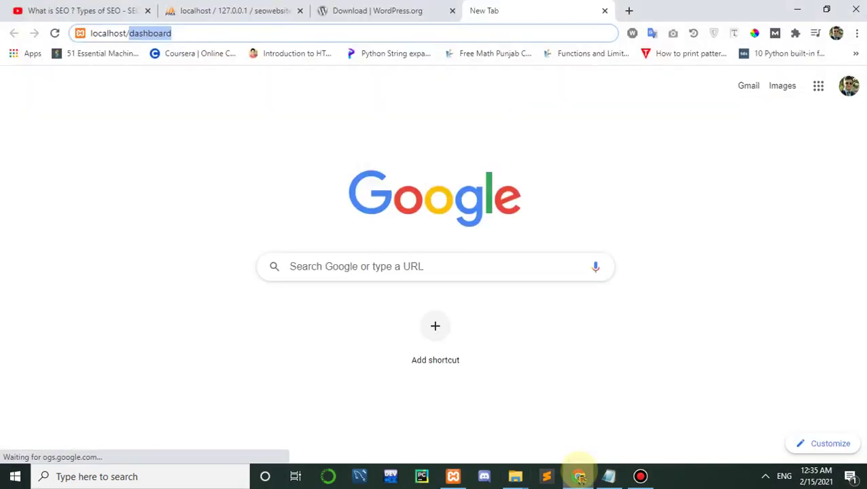
{"action": "left_click", "coordinate": [229, 33]}
{"action": "key", "text": "BackSpace"}
{"action": "key", "text": "BackSpace"}
{"action": "key", "text": "BackSpace"}
{"action": "key", "text": "BackSpace"}
{"action": "key", "text": "BackSpace"}
{"action": "key", "text": "BackSpace"}
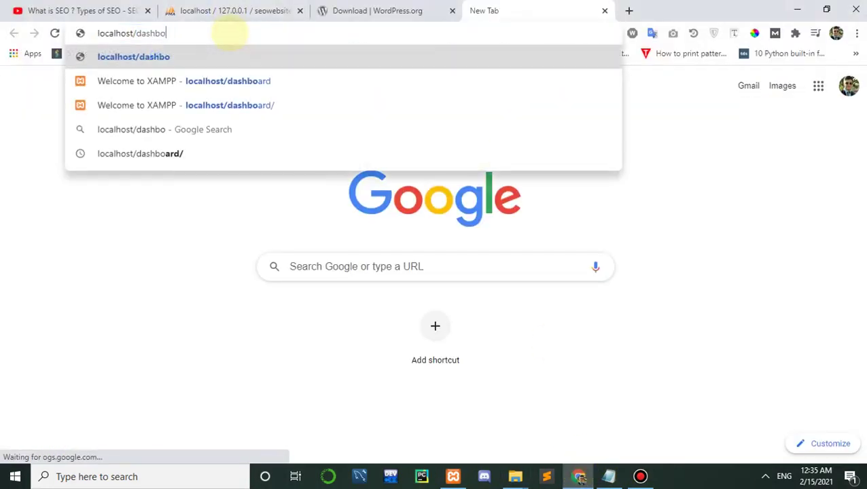
{"action": "key", "text": "BackSpace"}
{"action": "key", "text": "BackSpace"}
{"action": "type", "text": "We"}
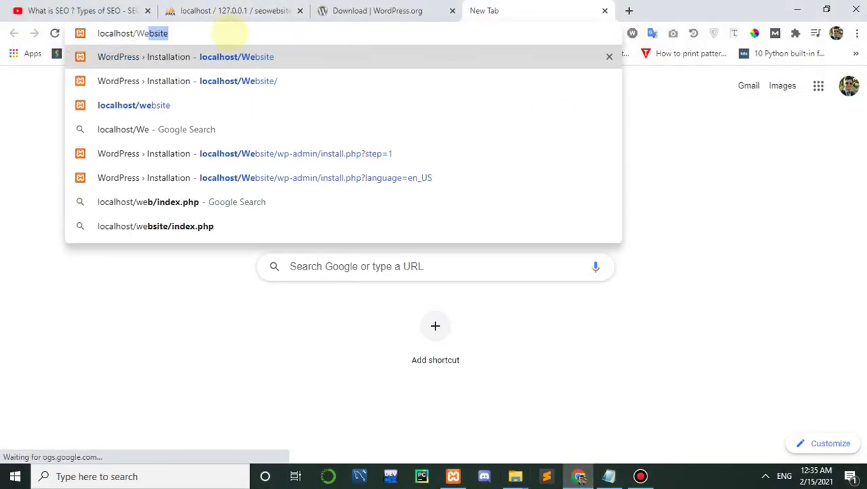
{"action": "key", "text": "Return"}
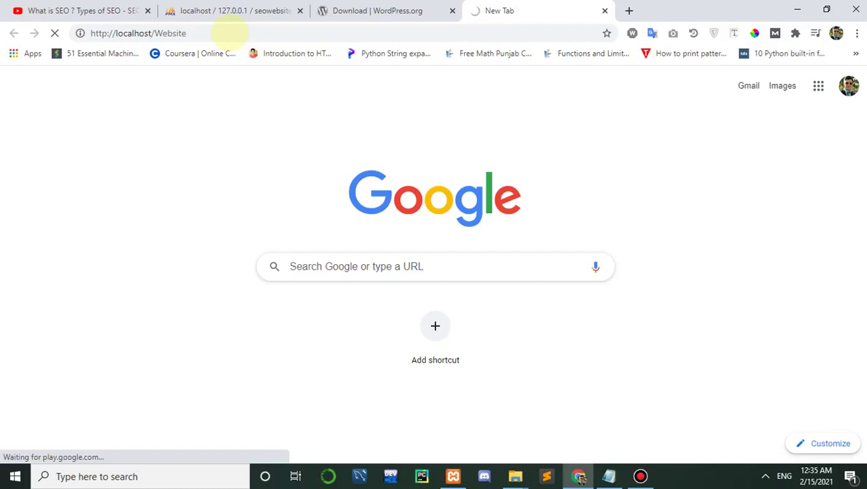
Step: Keep English (United States) as the WordPress setup language and continue to the welcome page
{"action": "left_click", "coordinate": [221, 11]}
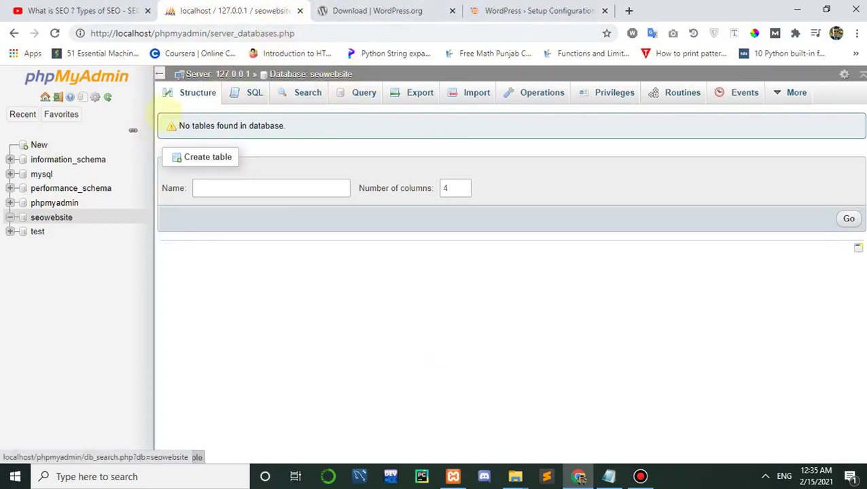
{"action": "mouse_move", "coordinate": [494, 8]}
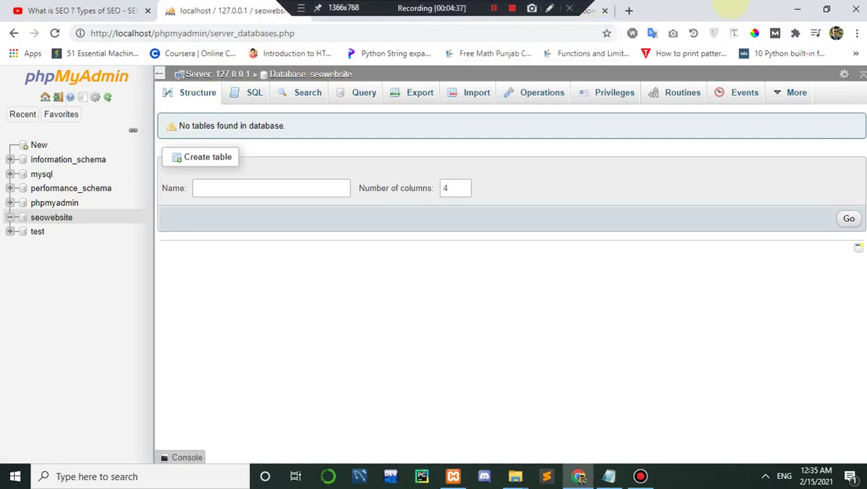
{"action": "left_click", "coordinate": [523, 10]}
{"action": "scroll", "coordinate": [845, 129], "scroll_direction": "down", "scroll_amount": 1}
{"action": "scroll", "coordinate": [536, 142], "scroll_direction": "up", "scroll_amount": 1}
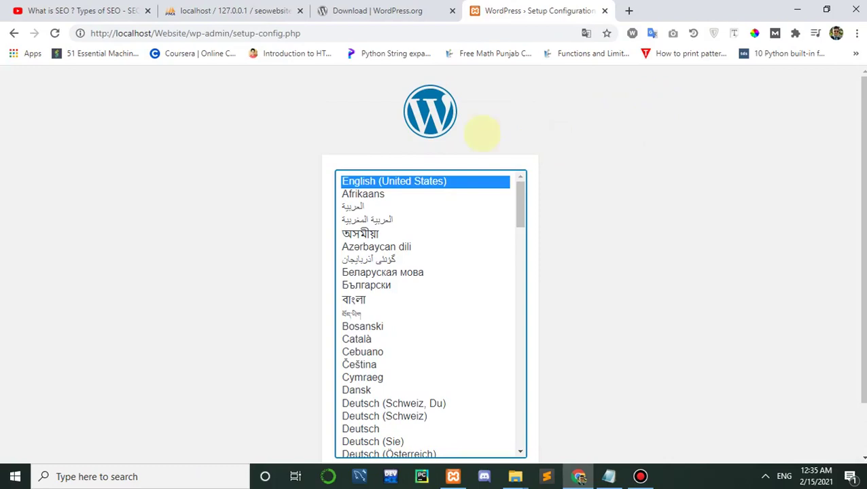
{"action": "scroll", "coordinate": [510, 408], "scroll_direction": "down", "scroll_amount": 1}
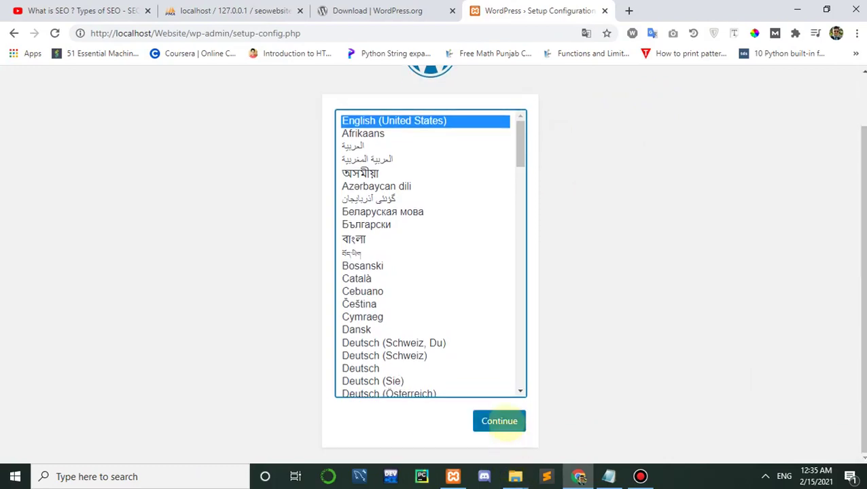
{"action": "left_click", "coordinate": [500, 422]}
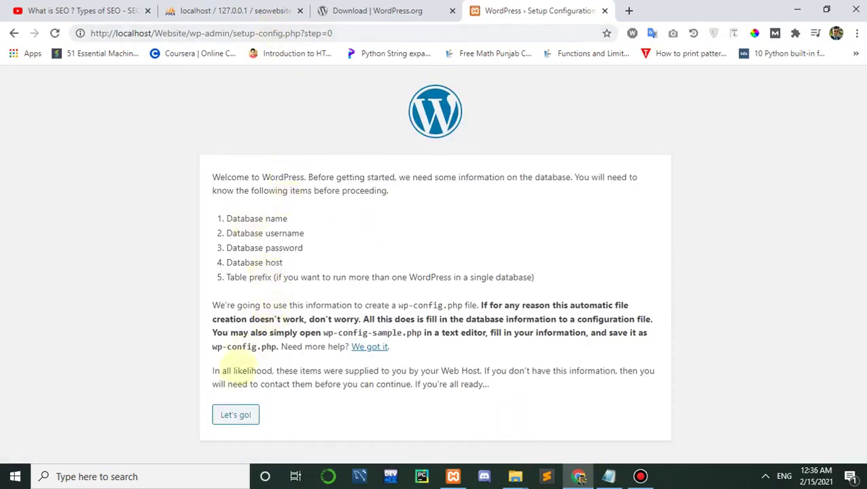
Step: Begin the connection form and enter seowebsite as the Database Name
{"action": "left_click", "coordinate": [235, 415]}
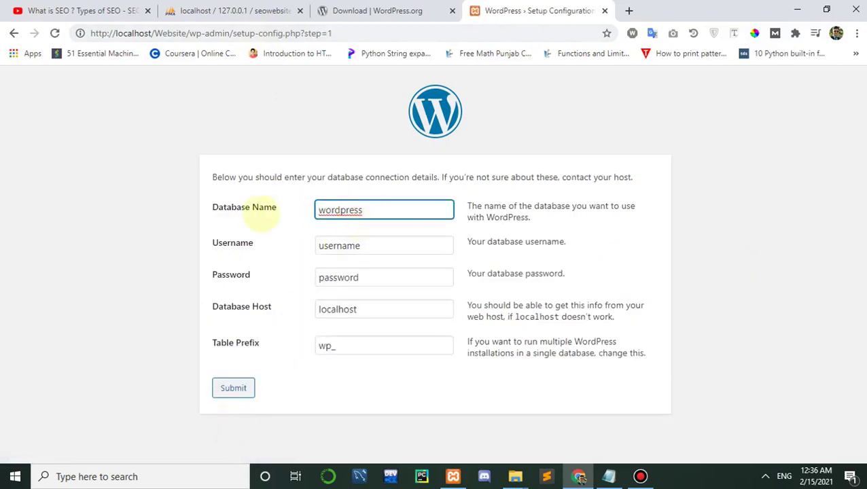
{"action": "left_click", "coordinate": [231, 11]}
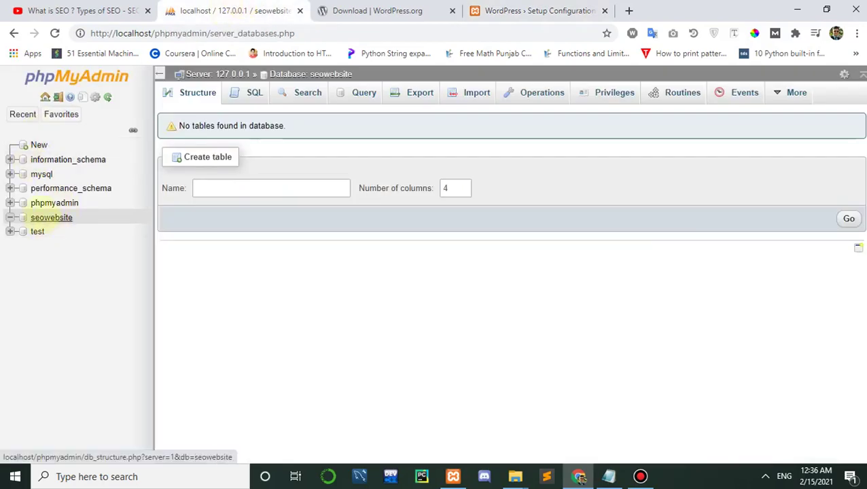
{"action": "left_click", "coordinate": [544, 11]}
{"action": "left_click_drag", "start_coordinate": [397, 207], "coordinate": [272, 218]}
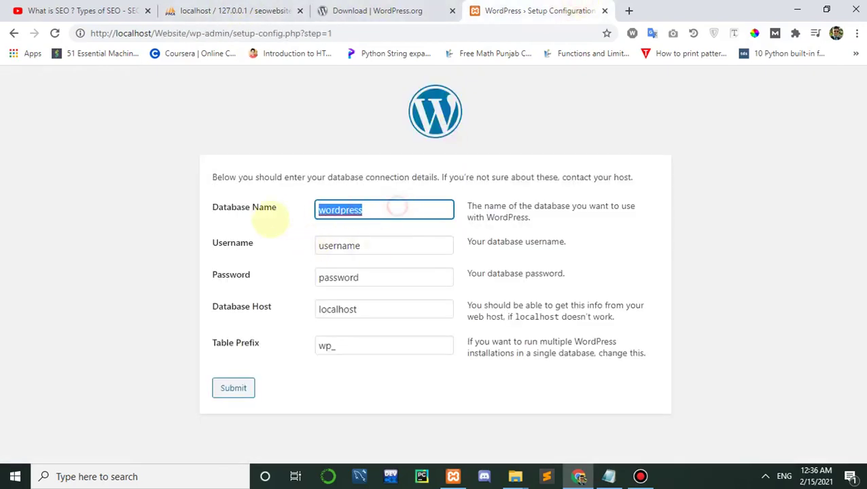
{"action": "type", "text": "x"}
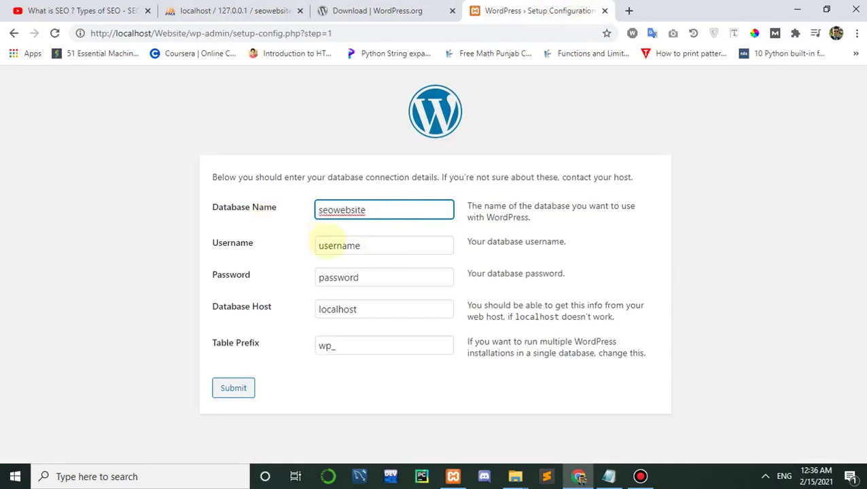
Step: Set Username to root, leave Password blank, and submit the details
{"action": "left_click", "coordinate": [360, 246]}
{"action": "type", "text": "root"}
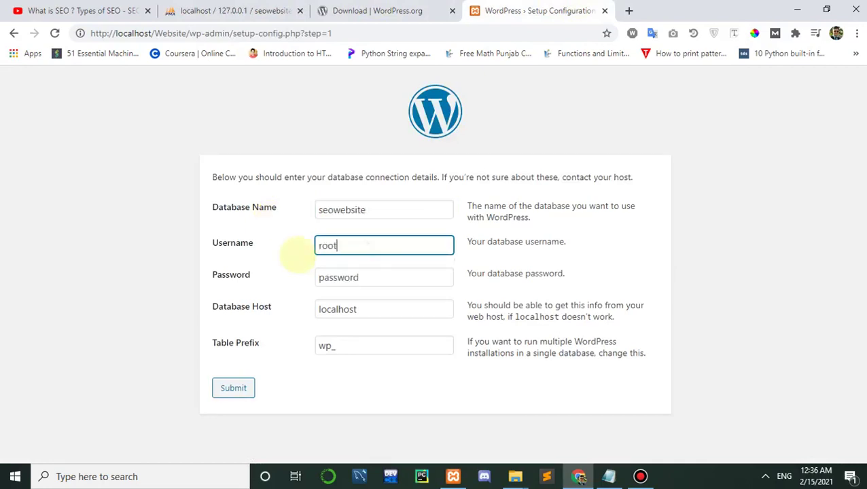
{"action": "key", "text": "Tab"}
{"action": "key", "text": "BackSpace"}
{"action": "left_click", "coordinate": [301, 279]}
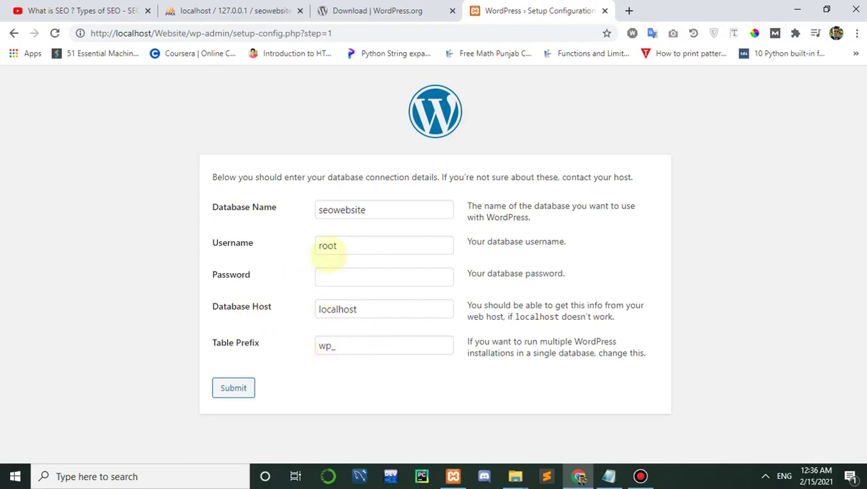
{"action": "left_click", "coordinate": [219, 391]}
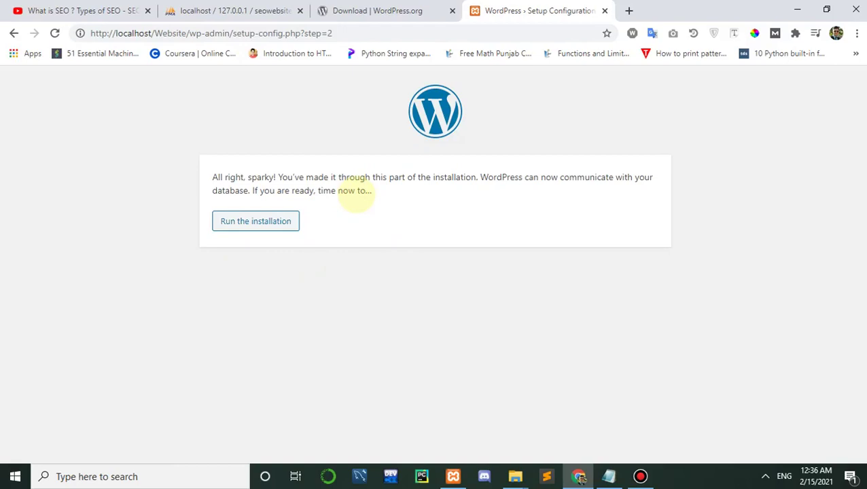
Step: Scroll through the YouTube SEO video page for reference
{"action": "left_click", "coordinate": [92, 10]}
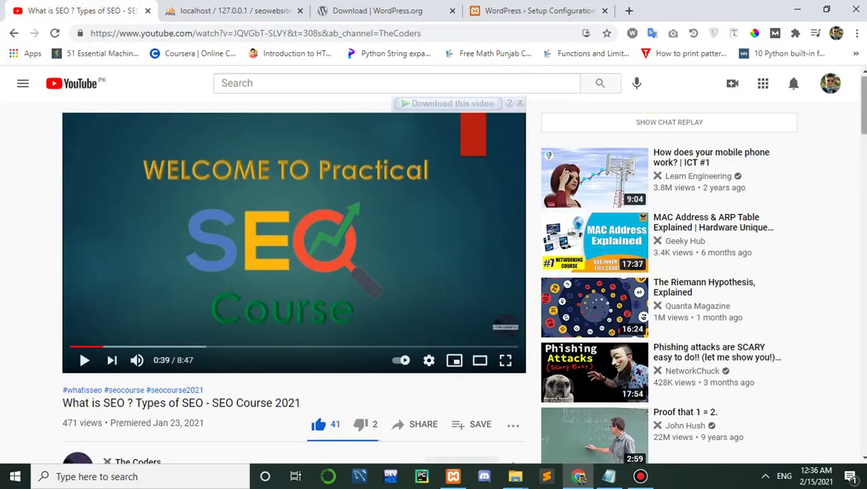
{"action": "scroll", "coordinate": [807, 192], "scroll_direction": "down", "scroll_amount": 7}
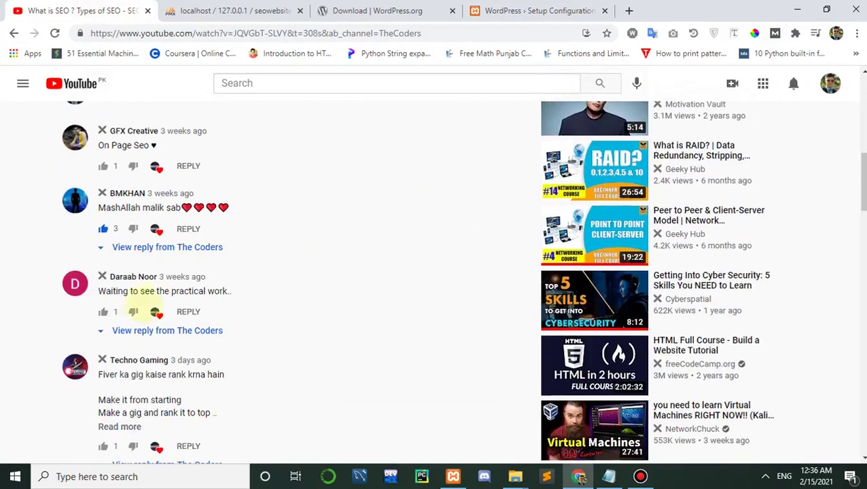
{"action": "scroll", "coordinate": [837, 170], "scroll_direction": "down", "scroll_amount": 3}
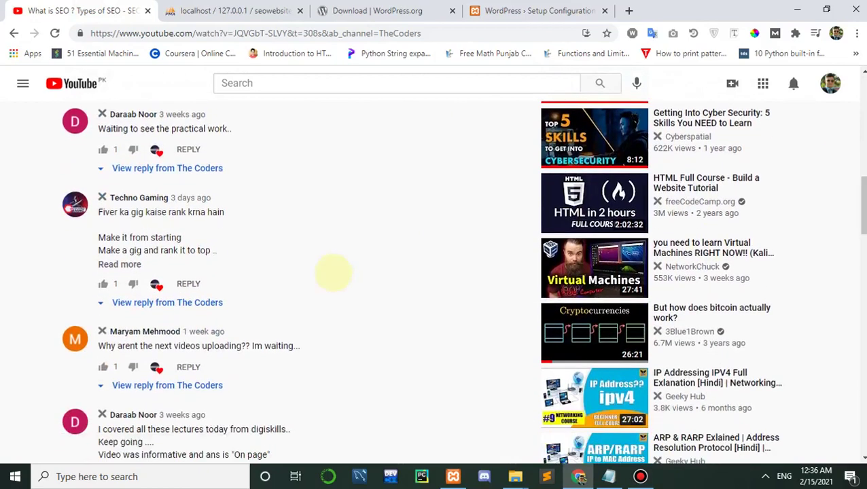
{"action": "left_click_drag", "start_coordinate": [860, 204], "coordinate": [860, 300]}
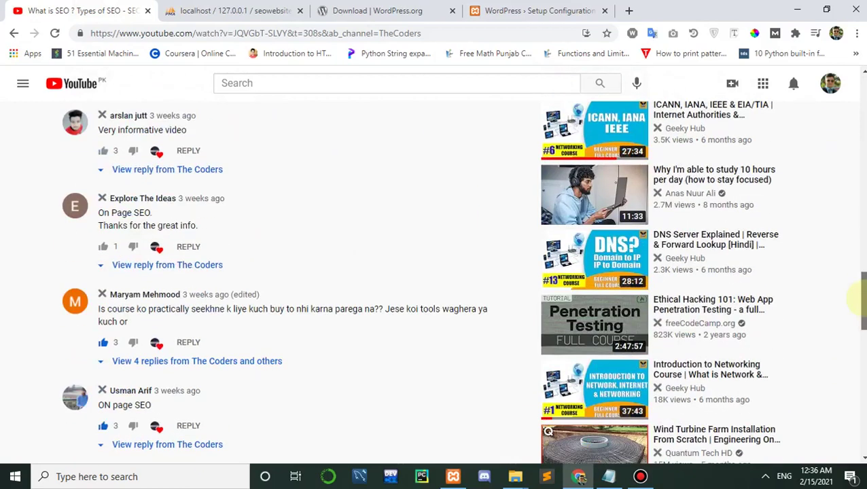
{"action": "left_click_drag", "start_coordinate": [860, 299], "coordinate": [860, 96]}
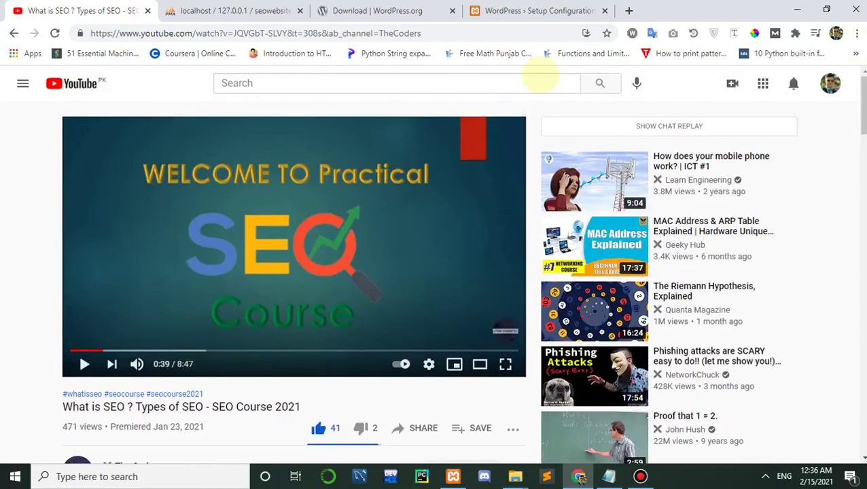
{"action": "left_click", "coordinate": [505, 10]}
{"action": "left_click", "coordinate": [77, 8]}
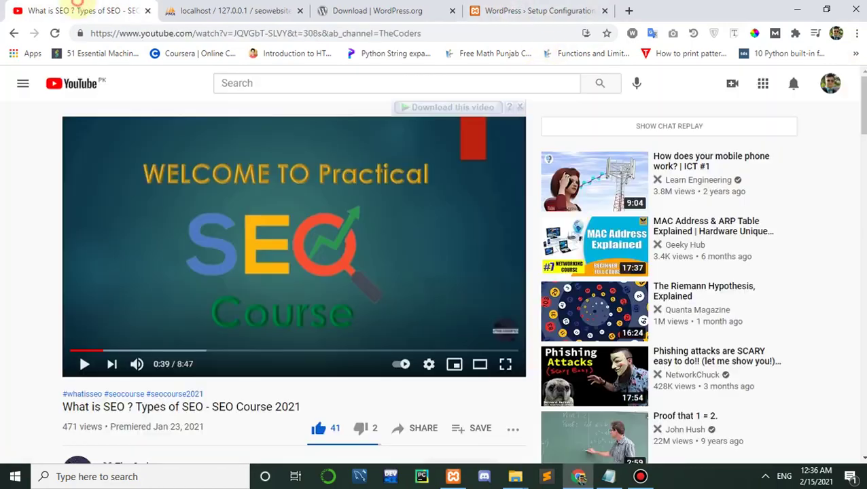
{"action": "scroll", "coordinate": [435, 272], "scroll_direction": "down", "scroll_amount": 8}
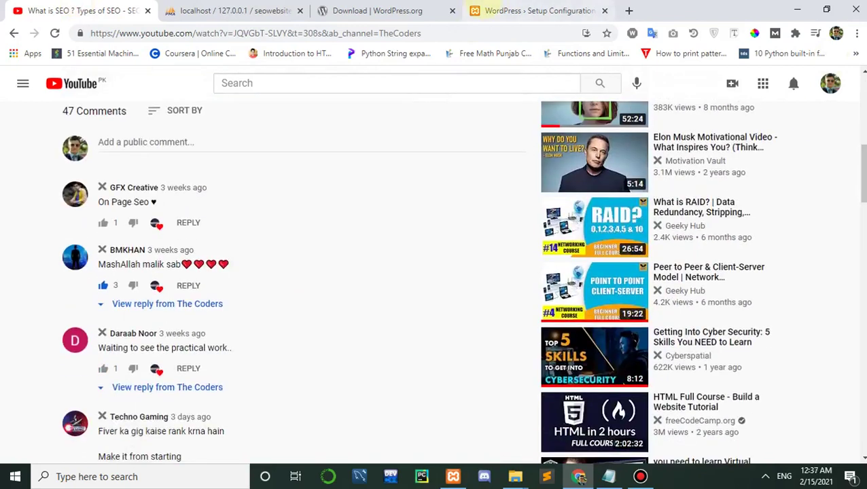
Step: Run the WordPress installation from the setup tab to reach the Welcome form
{"action": "left_click", "coordinate": [537, 10]}
{"action": "left_click", "coordinate": [242, 219]}
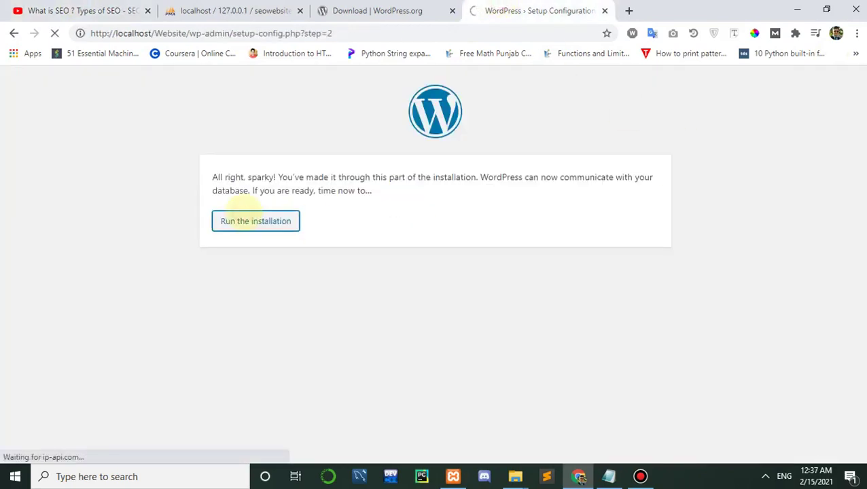
{"action": "scroll", "coordinate": [238, 204], "scroll_direction": "down", "scroll_amount": 1}
{"action": "scroll", "coordinate": [306, 343], "scroll_direction": "down", "scroll_amount": 1}
Step: Enter Site Title 'SEO Website' and administrator username admin
{"action": "type", "text": "SE"}
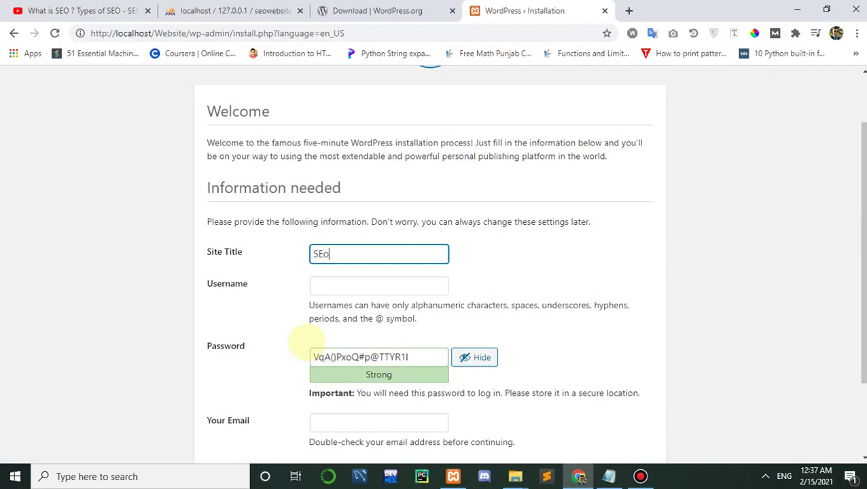
{"action": "type", "text": "O w"}
{"action": "left_click", "coordinate": [345, 295]}
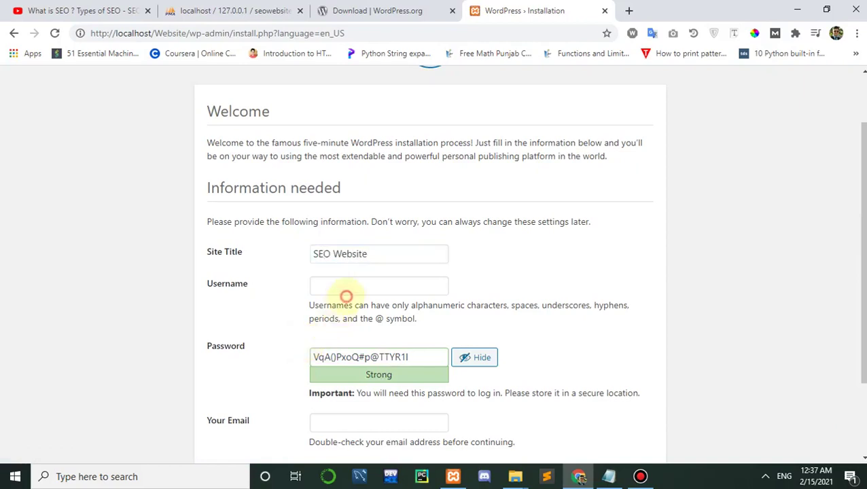
{"action": "left_click", "coordinate": [354, 287]}
{"action": "type", "text": "admin"}
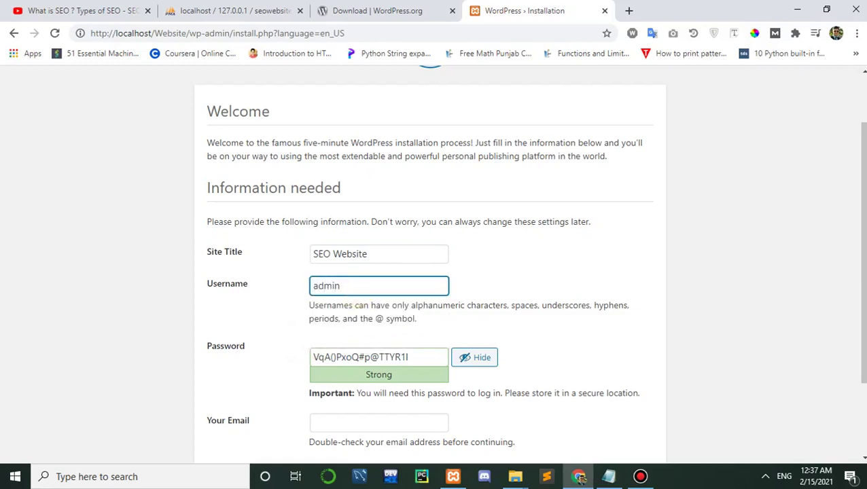
Step: Replace the generated password with a custom password
{"action": "left_click_drag", "start_coordinate": [427, 354], "coordinate": [229, 380]}
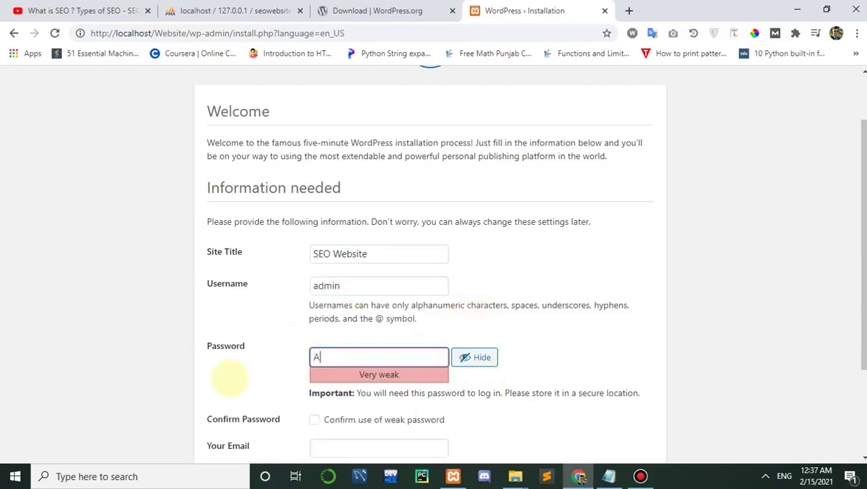
{"action": "key", "text": "BackSpace"}
{"action": "key", "text": "BackSpace"}
{"action": "key", "text": "BackSpace"}
{"action": "key", "text": "BackSpace"}
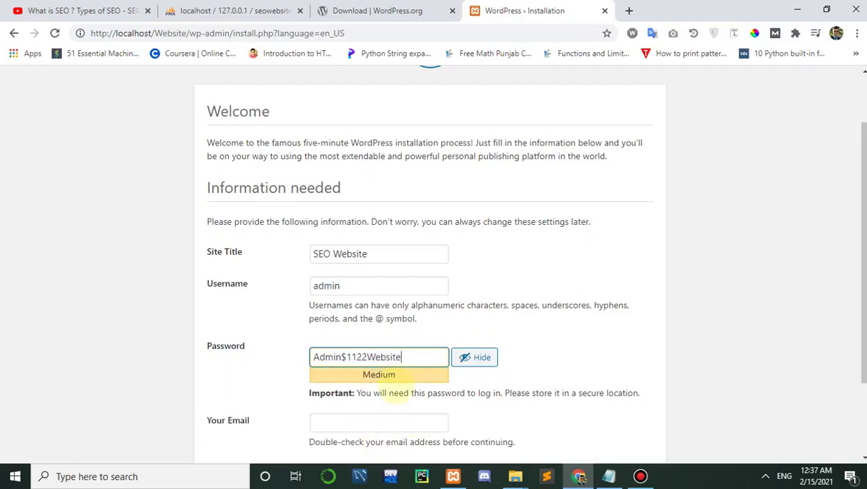
{"action": "left_click_drag", "start_coordinate": [415, 352], "coordinate": [166, 358]}
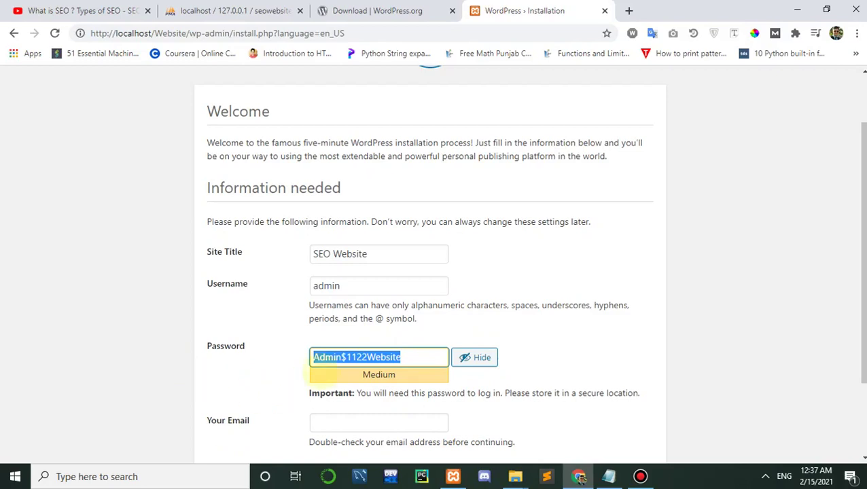
{"action": "left_click_drag", "start_coordinate": [860, 308], "coordinate": [860, 378]}
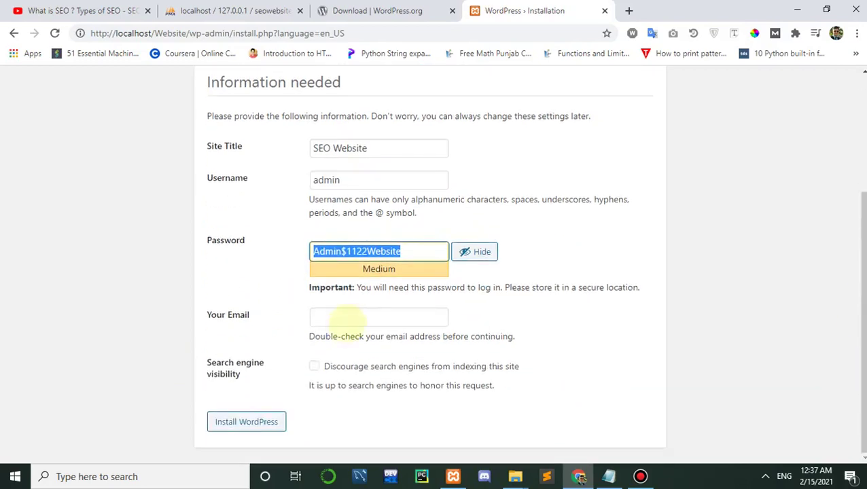
Step: Fill in the admin e-mail from the saved address suggestion
{"action": "left_click", "coordinate": [344, 318]}
{"action": "type", "text": "h"}
{"action": "left_click", "coordinate": [361, 344]}
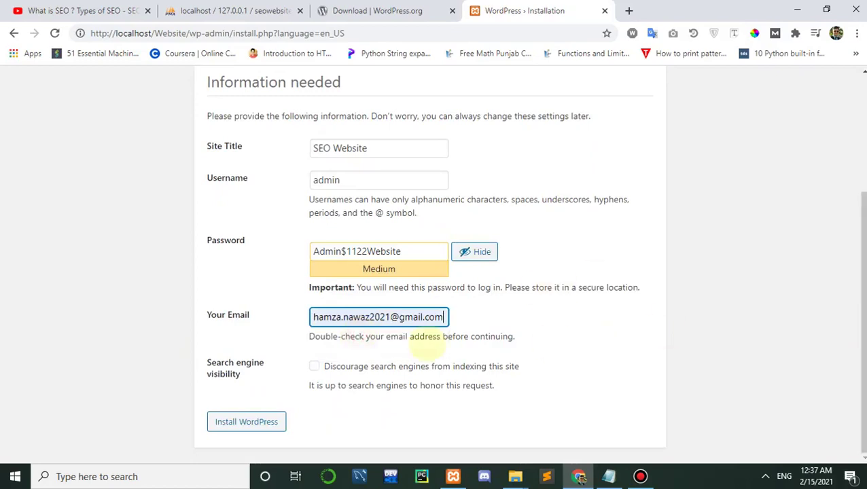
{"action": "left_click", "coordinate": [404, 261]}
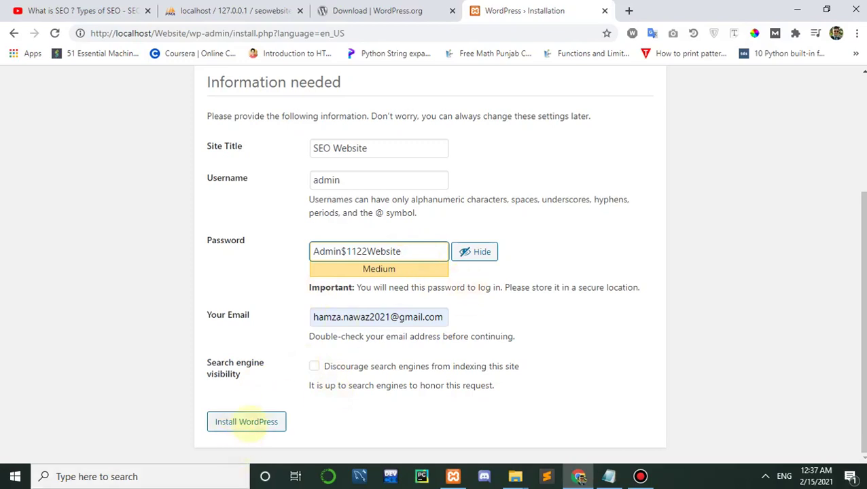
{"action": "left_click_drag", "start_coordinate": [863, 387], "coordinate": [863, 349]}
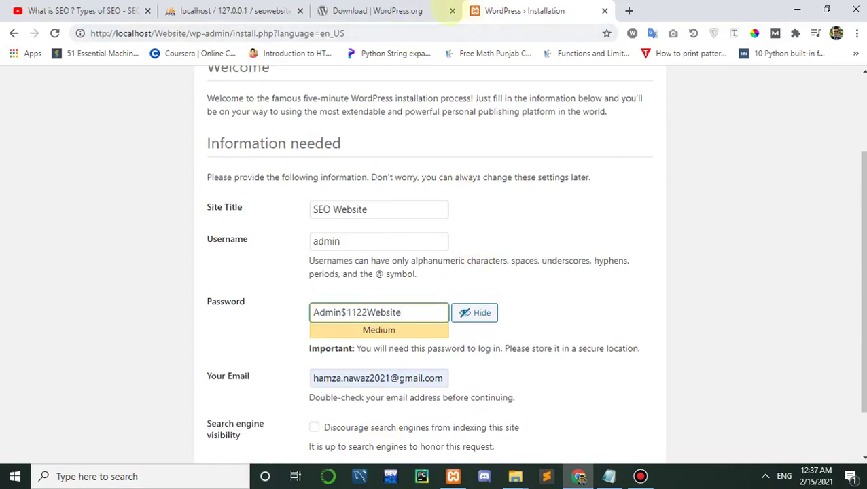
{"action": "left_click", "coordinate": [119, 11]}
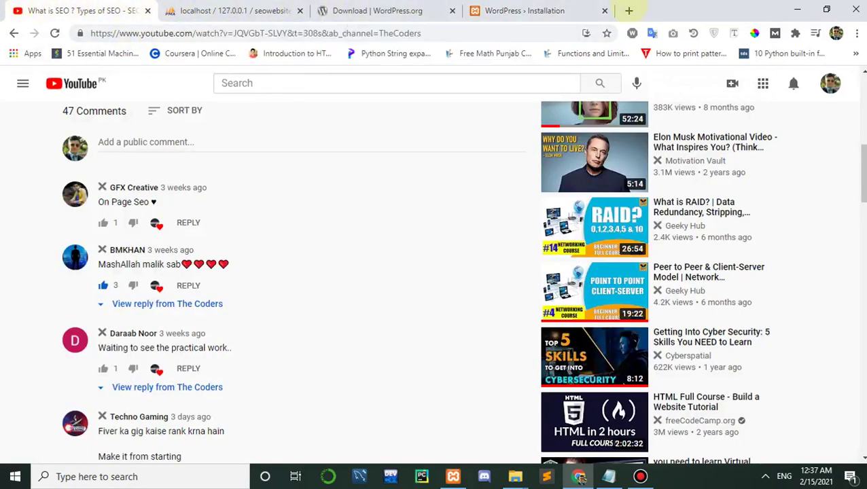
Step: Load explorenewideas.com/wp-admin in a new tab
{"action": "left_click", "coordinate": [629, 10]}
{"action": "type", "text": "explorenew"}
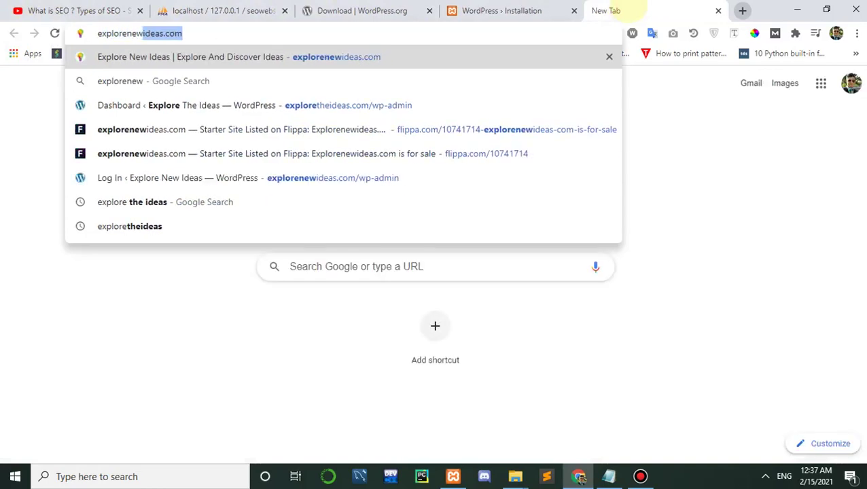
{"action": "key", "text": "Return"}
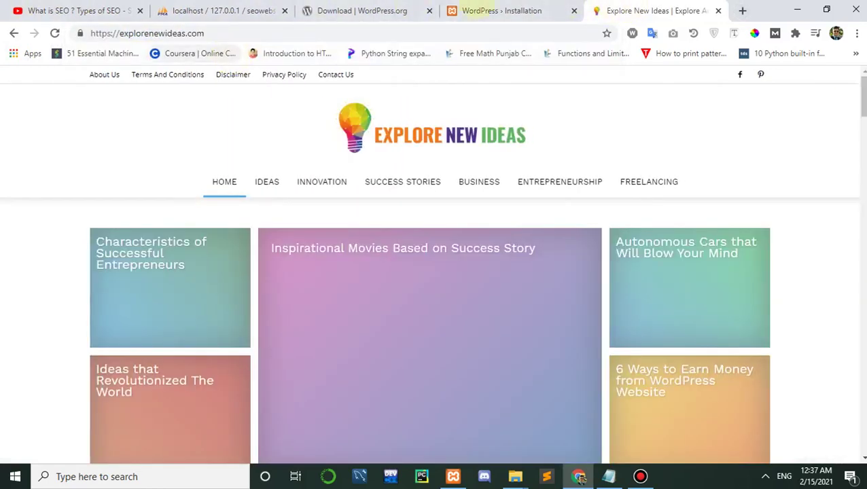
{"action": "left_click", "coordinate": [520, 10]}
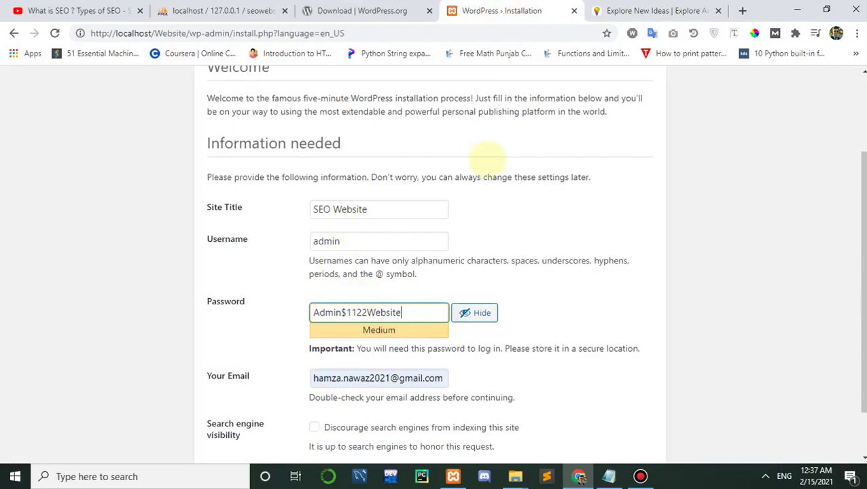
{"action": "left_click", "coordinate": [656, 10]}
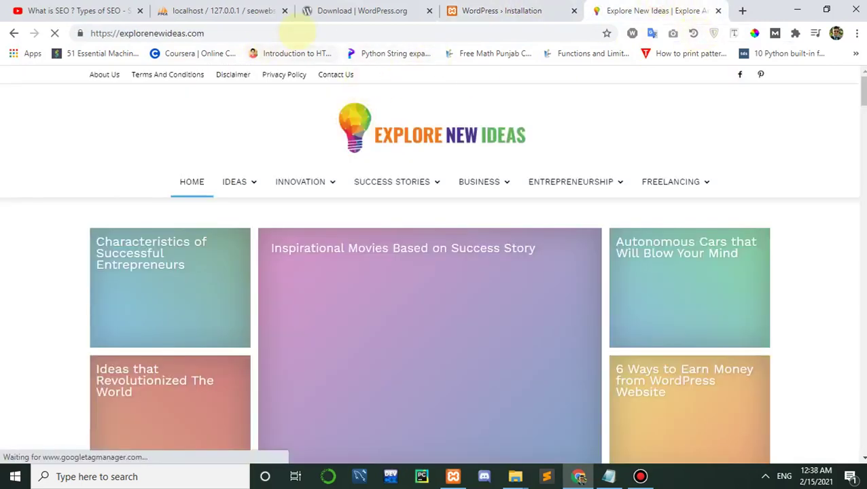
{"action": "left_click", "coordinate": [292, 31]}
{"action": "left_click", "coordinate": [333, 30]}
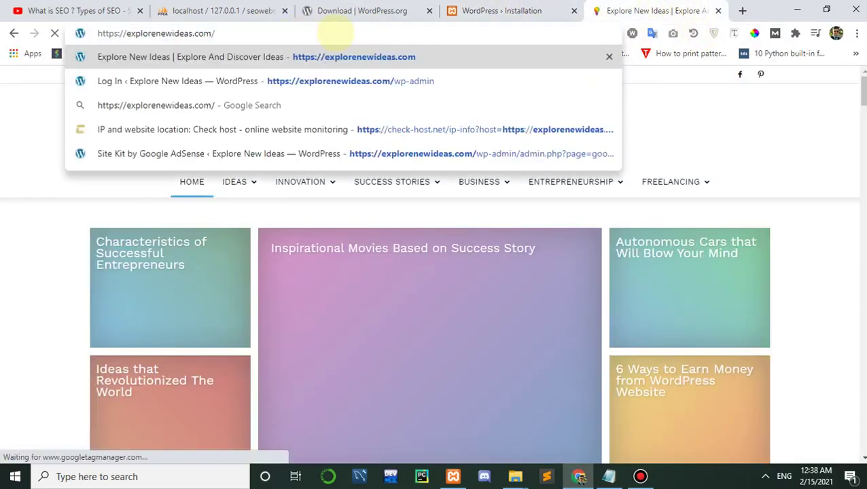
{"action": "type", "text": "wp-login"}
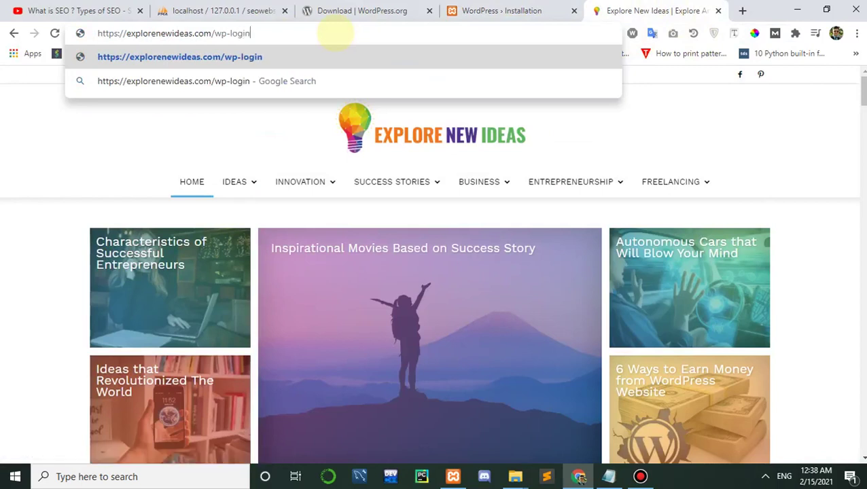
{"action": "key", "text": "BackSpace"}
{"action": "key", "text": "BackSpace"}
{"action": "key", "text": "BackSpace"}
{"action": "key", "text": "BackSpace"}
{"action": "key", "text": "BackSpace"}
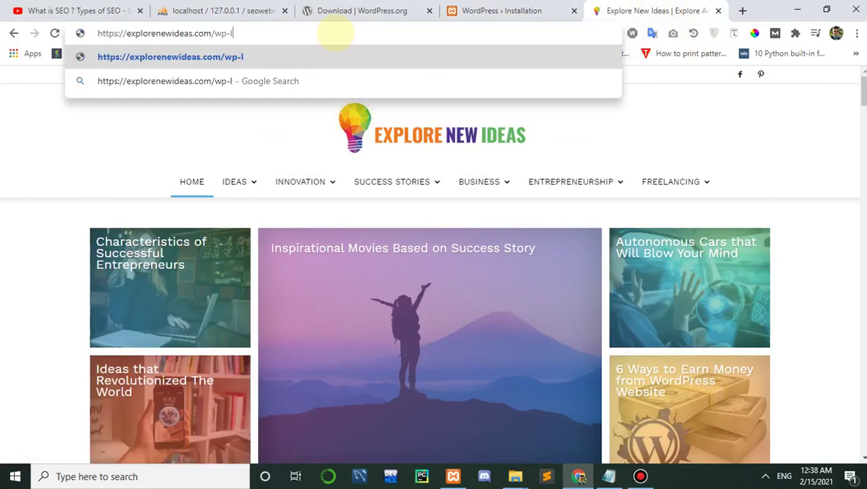
{"action": "type", "text": "admin"}
{"action": "key", "text": "Return"}
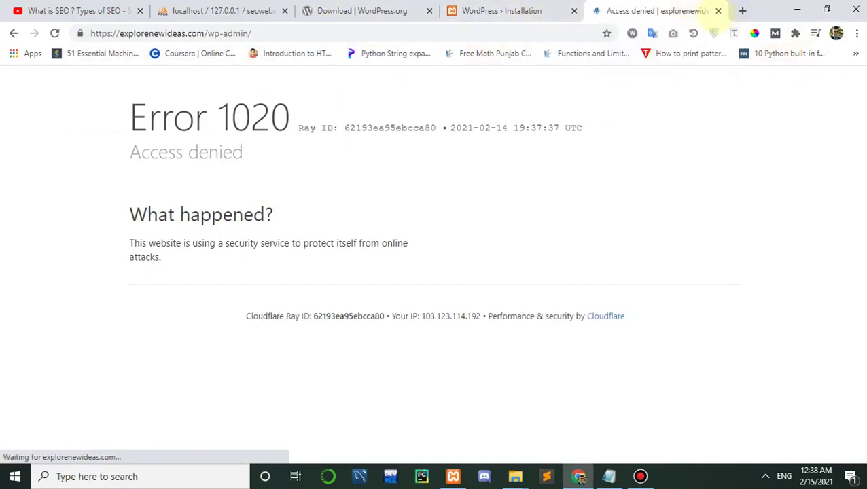
Step: Close the access-denied tab and load topanimetrends.com/wp-admin in a new tab
{"action": "left_click", "coordinate": [719, 10]}
{"action": "left_click", "coordinate": [629, 10]}
{"action": "type", "text": "topanimetrends.com"}
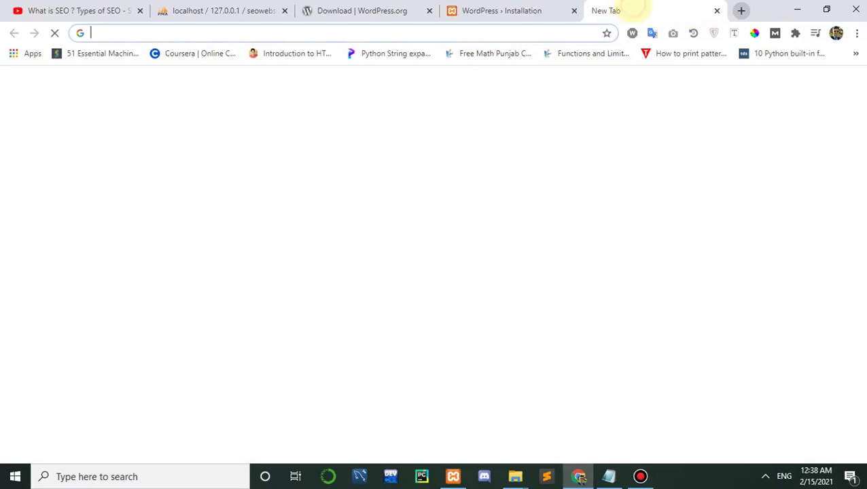
{"action": "type", "text": "/wp"}
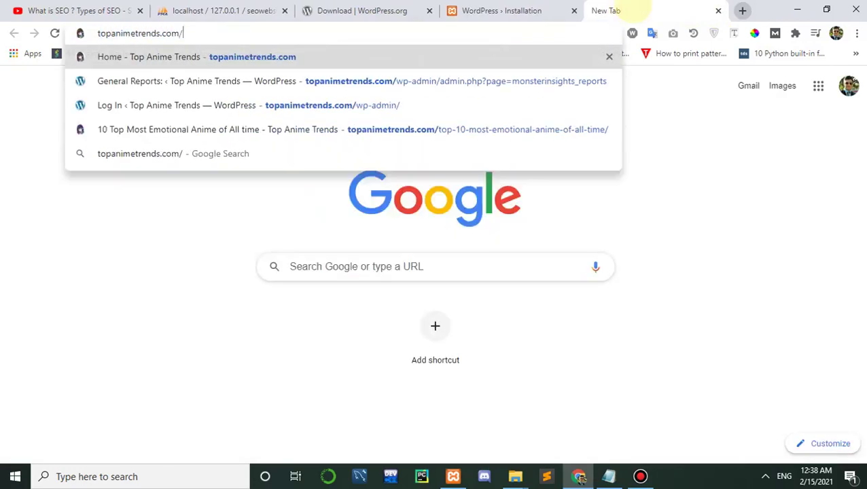
{"action": "key", "text": "End"}
{"action": "key", "text": "BackSpace"}
{"action": "key", "text": "BackSpace"}
{"action": "key", "text": "BackSpace"}
{"action": "key", "text": "BackSpace"}
{"action": "key", "text": "BackSpace"}
{"action": "key", "text": "BackSpace"}
{"action": "key", "text": "BackSpace"}
{"action": "key", "text": "BackSpace"}
{"action": "key", "text": "BackSpace"}
{"action": "key", "text": "BackSpace"}
{"action": "key", "text": "BackSpace"}
{"action": "key", "text": "BackSpace"}
{"action": "key", "text": "BackSpace"}
{"action": "key", "text": "BackSpace"}
{"action": "key", "text": "BackSpace"}
{"action": "key", "text": "BackSpace"}
{"action": "key", "text": "BackSpace"}
{"action": "key", "text": "BackSpace"}
{"action": "key", "text": "BackSpace"}
{"action": "key", "text": "BackSpace"}
{"action": "key", "text": "BackSpace"}
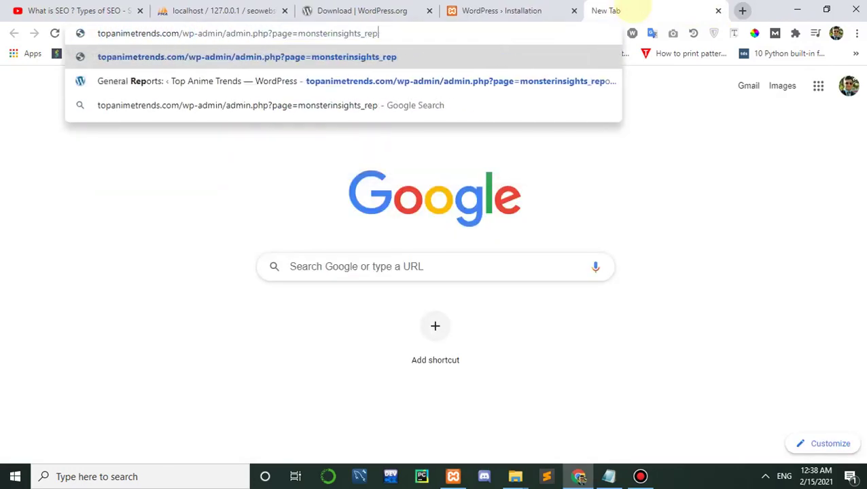
{"action": "type", "text": "n"}
{"action": "key", "text": "Return"}
Step: Close the extra tab, install WordPress with the entered details, and go to Log In
{"action": "left_click", "coordinate": [503, 10]}
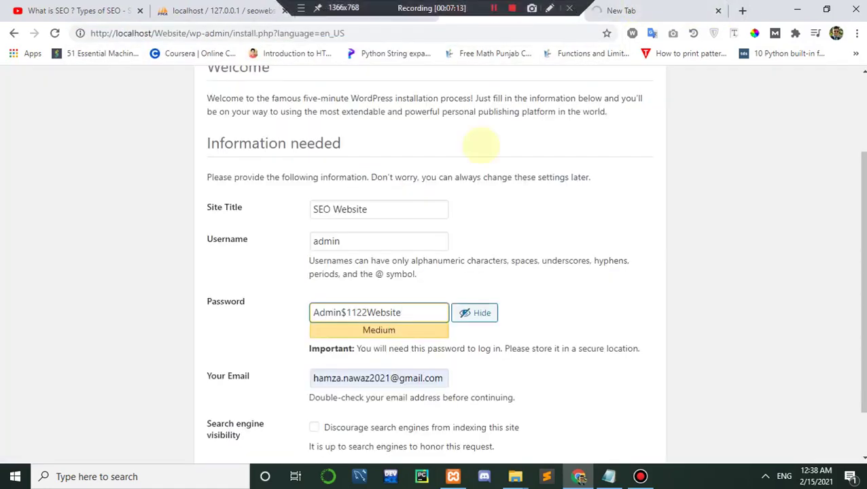
{"action": "scroll", "coordinate": [397, 320], "scroll_direction": "down", "scroll_amount": 1}
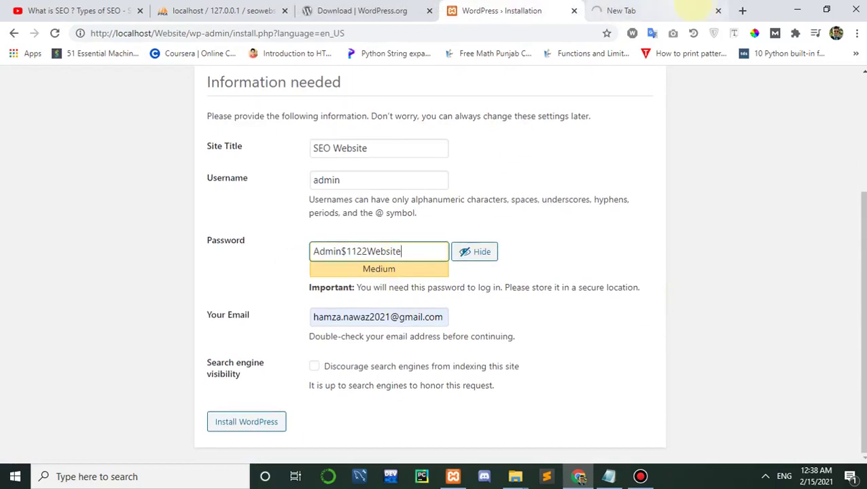
{"action": "left_click", "coordinate": [718, 10]}
{"action": "left_click", "coordinate": [218, 423]}
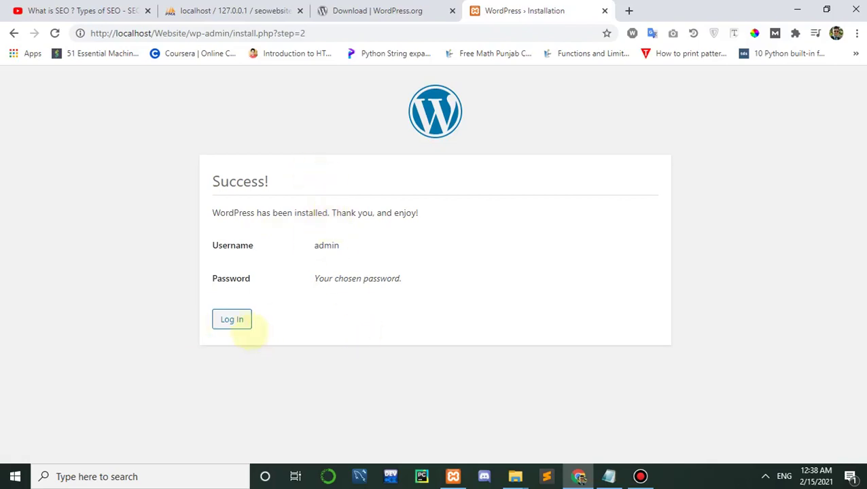
{"action": "left_click", "coordinate": [232, 320]}
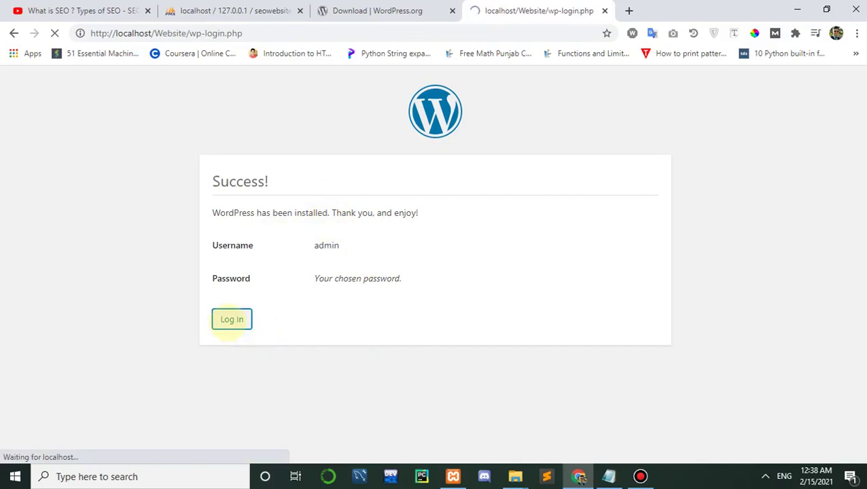
Step: Log in as admin with the account password and Remember Me ticked
{"action": "left_click", "coordinate": [429, 259]}
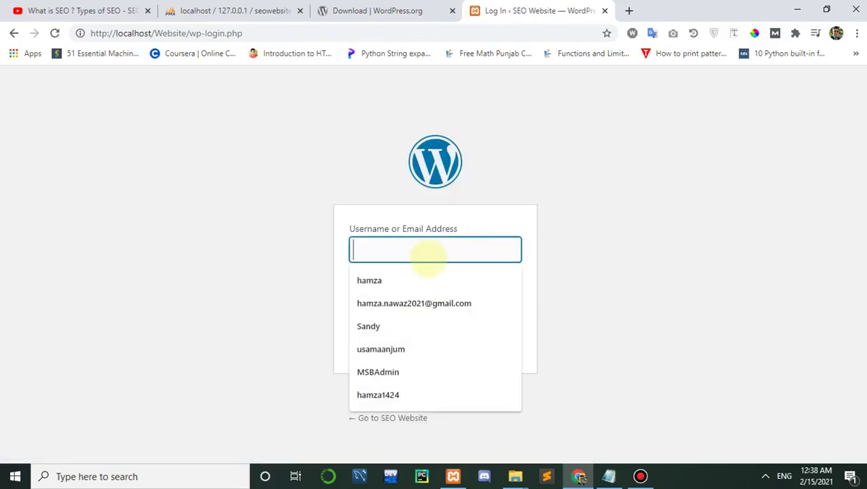
{"action": "type", "text": "admin"}
{"action": "key", "text": "Tab"}
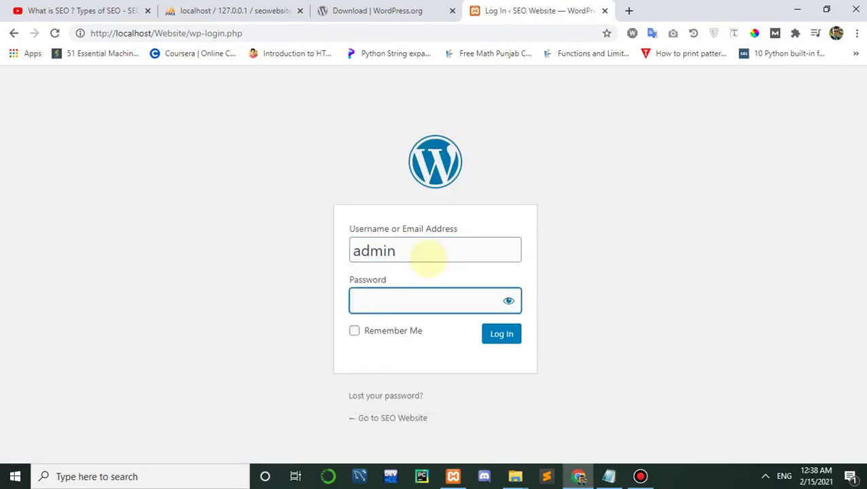
{"action": "left_click", "coordinate": [509, 301]}
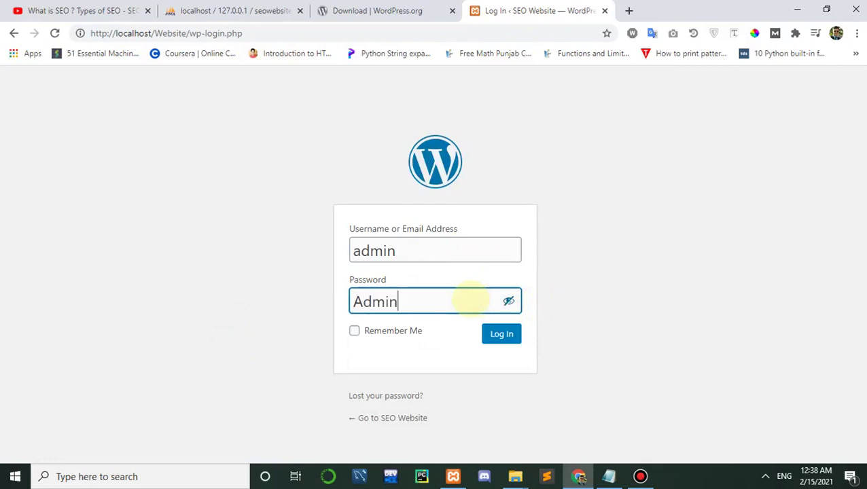
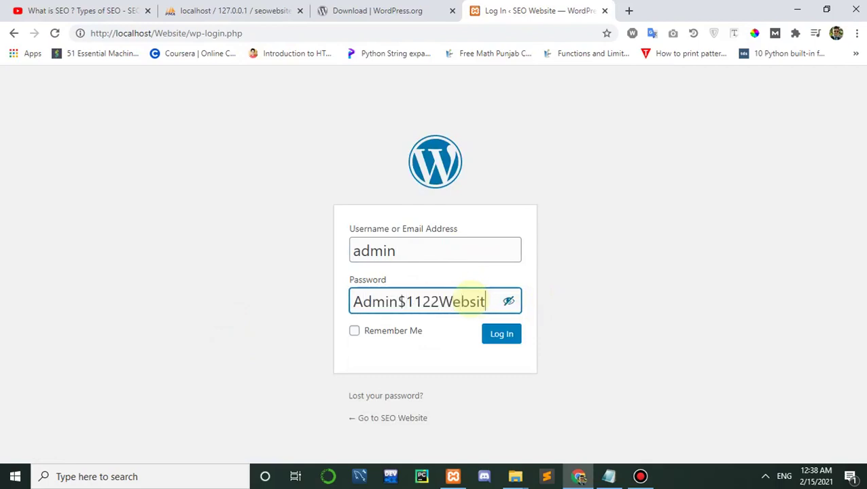
{"action": "left_click", "coordinate": [354, 330]}
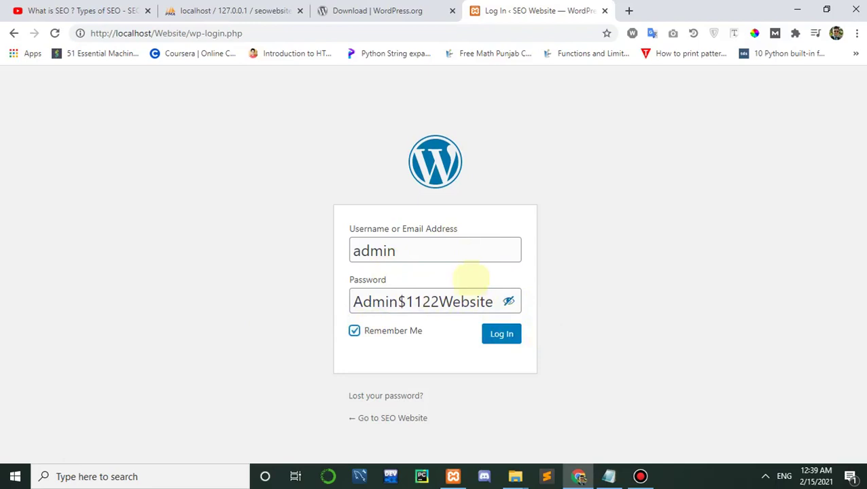
{"action": "left_click", "coordinate": [502, 334]}
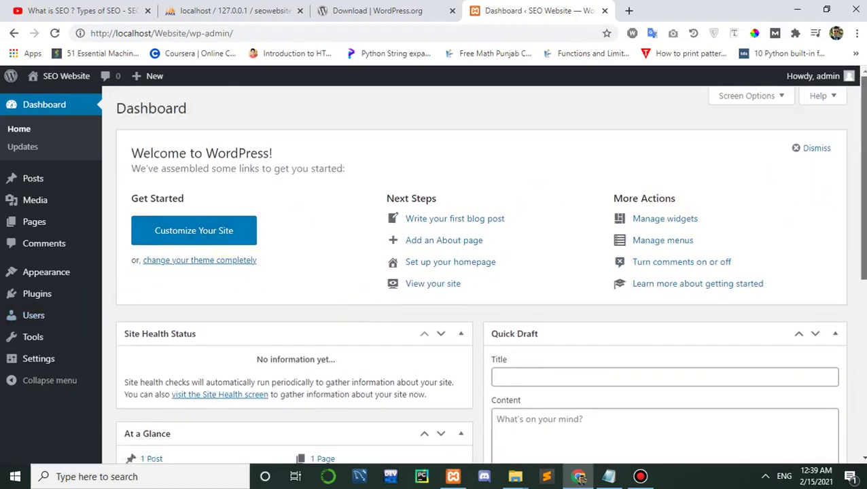
{"action": "scroll", "coordinate": [489, 272], "scroll_direction": "down", "scroll_amount": 1}
{"action": "scroll", "coordinate": [546, 253], "scroll_direction": "down", "scroll_amount": 2}
{"action": "scroll", "coordinate": [546, 253], "scroll_direction": "up", "scroll_amount": 2}
{"action": "scroll", "coordinate": [842, 280], "scroll_direction": "up", "scroll_amount": 1}
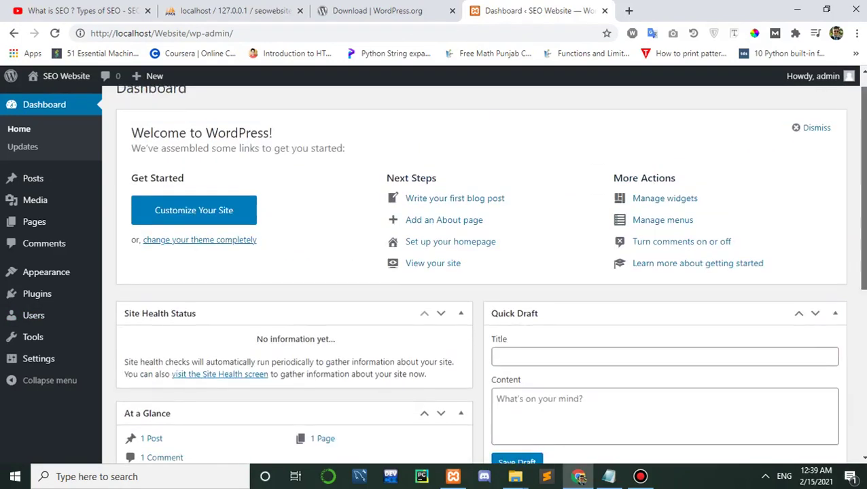
{"action": "scroll", "coordinate": [612, 280], "scroll_direction": "up", "scroll_amount": 1}
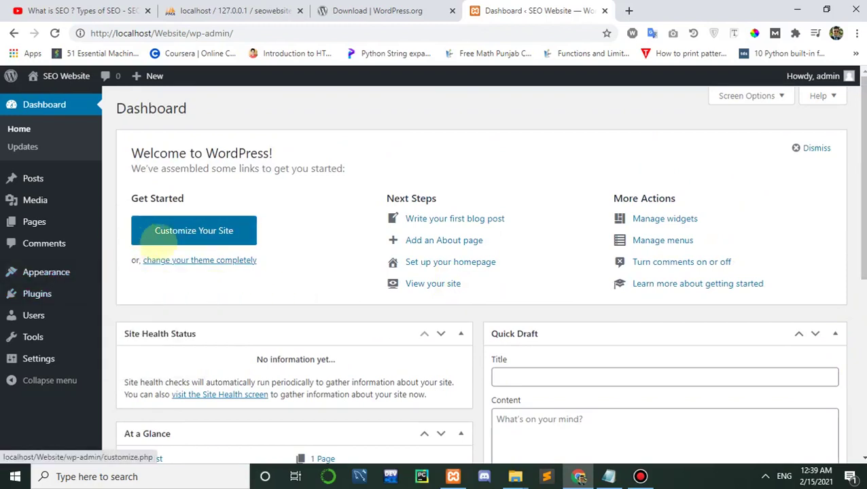
{"action": "mouse_move", "coordinate": [862, 178]}
{"action": "left_mouse_down"}
{"action": "mouse_move", "coordinate": [862, 261]}
{"action": "mouse_move", "coordinate": [862, 178]}
{"action": "left_mouse_up"}
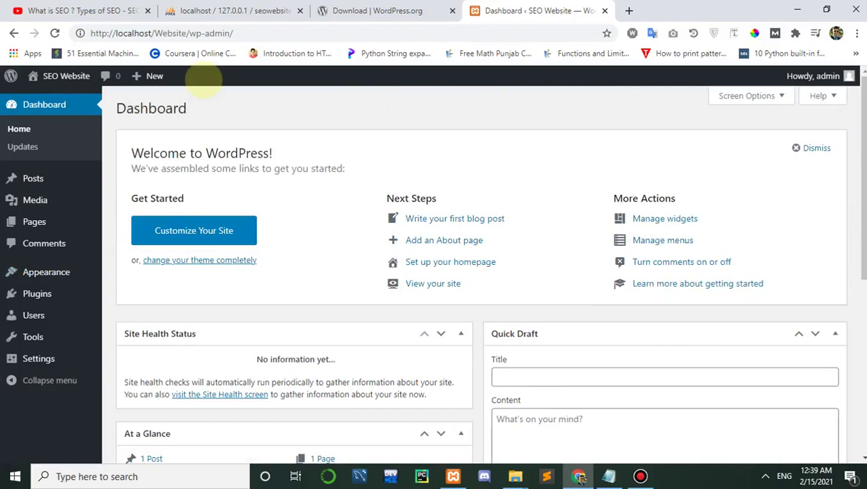
{"action": "left_click", "coordinate": [22, 10]}
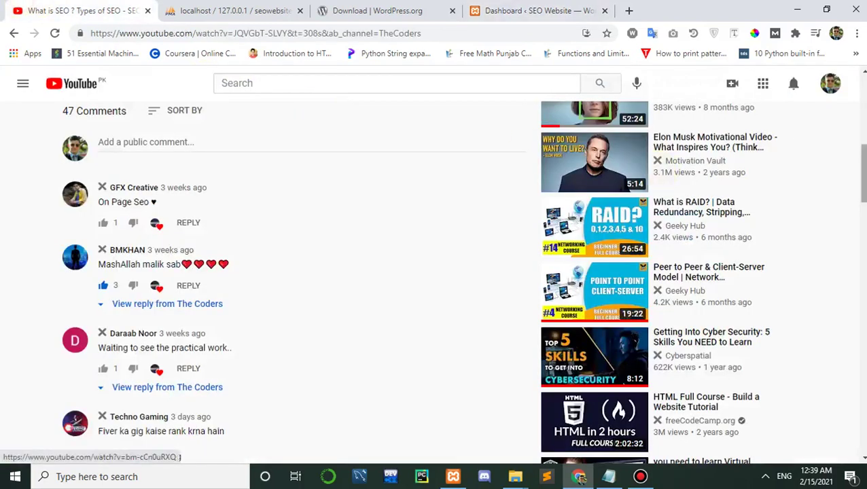
{"action": "scroll", "coordinate": [320, 204], "scroll_direction": "up", "scroll_amount": 10}
{"action": "left_click", "coordinate": [538, 10]}
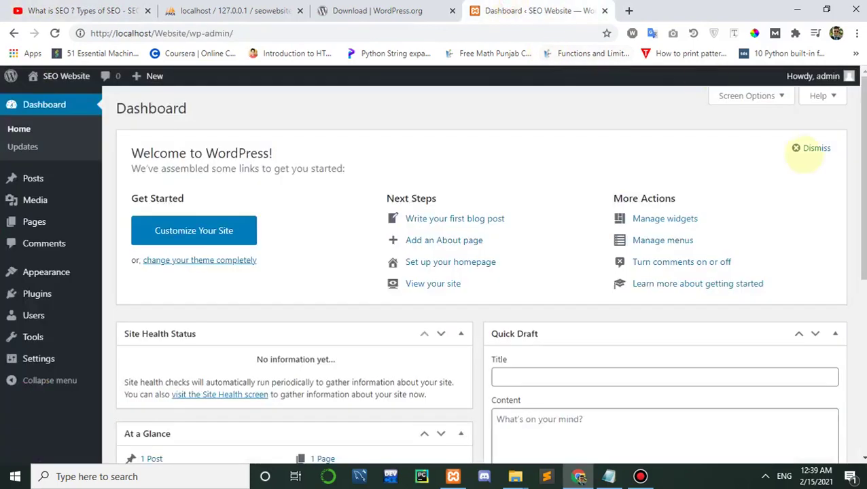
{"action": "scroll", "coordinate": [782, 245], "scroll_direction": "down", "scroll_amount": 1}
{"action": "scroll", "coordinate": [646, 265], "scroll_direction": "up", "scroll_amount": 1}
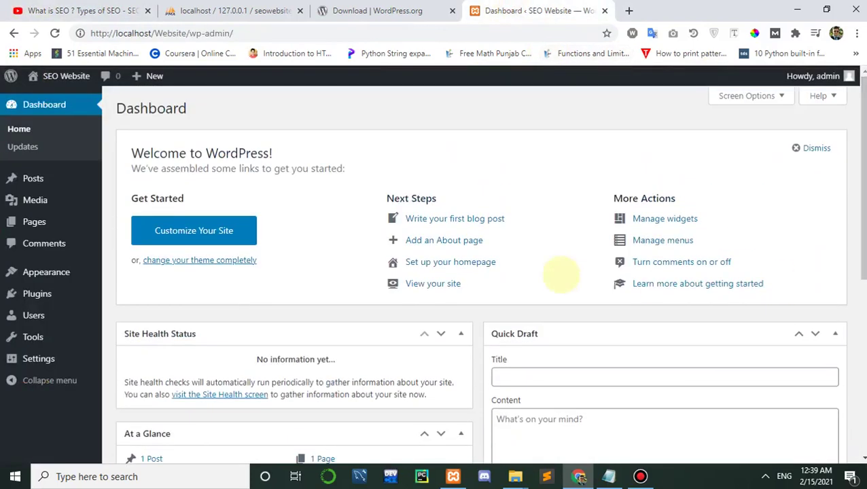
{"action": "scroll", "coordinate": [861, 204], "scroll_direction": "down", "scroll_amount": 1}
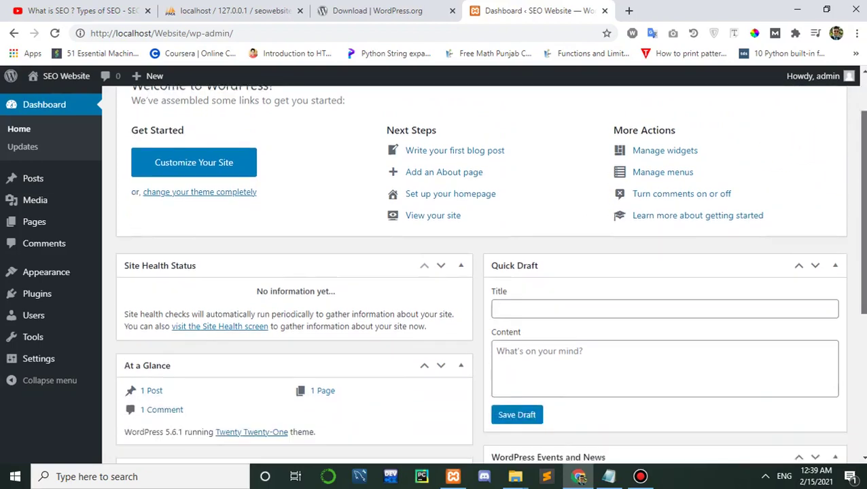
{"action": "scroll", "coordinate": [861, 204], "scroll_direction": "up", "scroll_amount": 1}
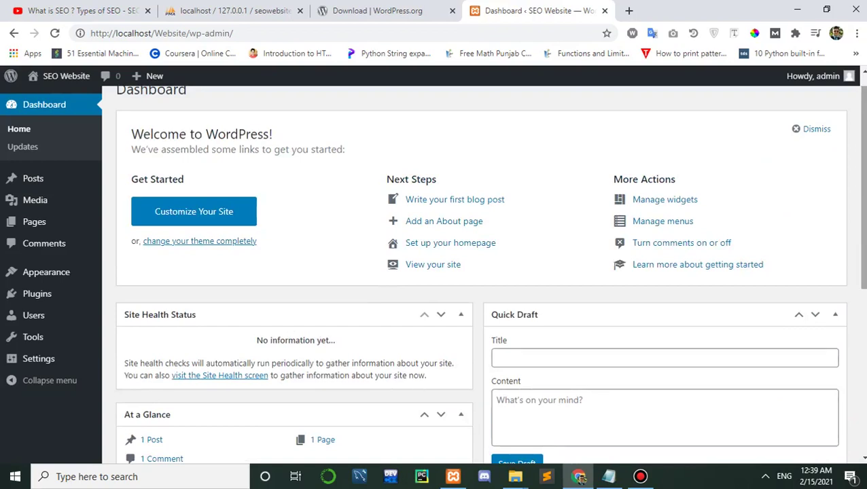
{"action": "key", "text": "Up"}
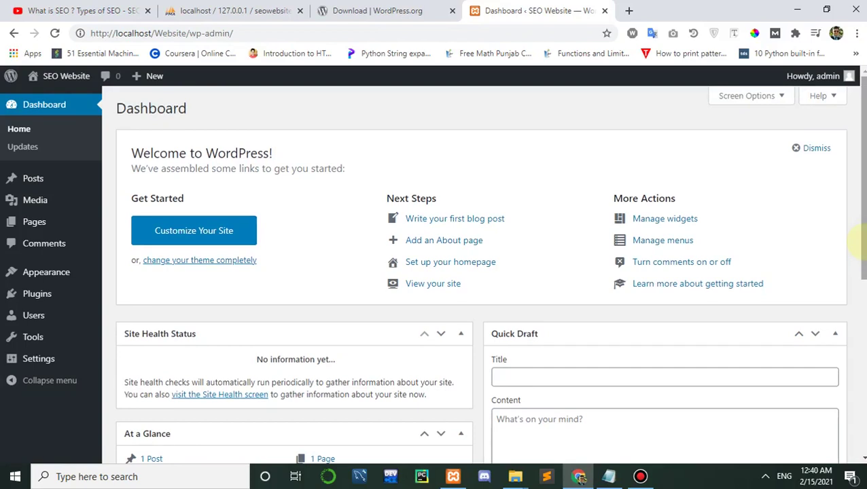
{"action": "scroll", "coordinate": [862, 242], "scroll_direction": "down", "scroll_amount": 2}
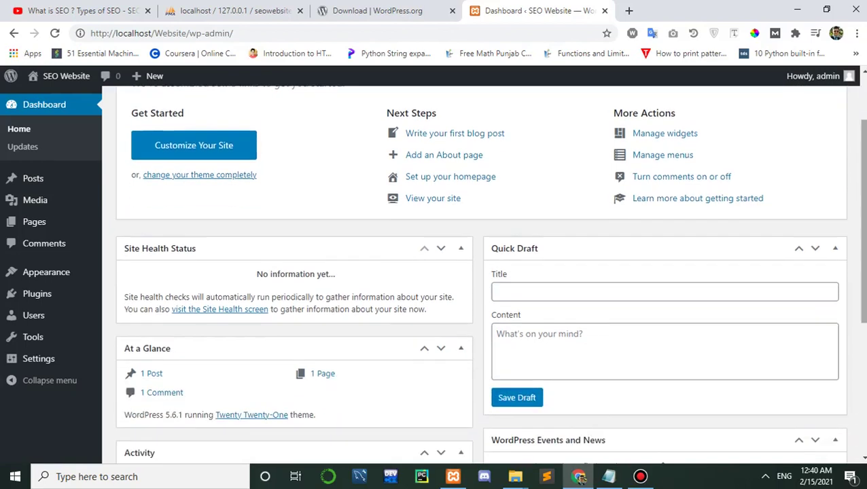
{"action": "scroll", "coordinate": [861, 242], "scroll_direction": "up", "scroll_amount": 2}
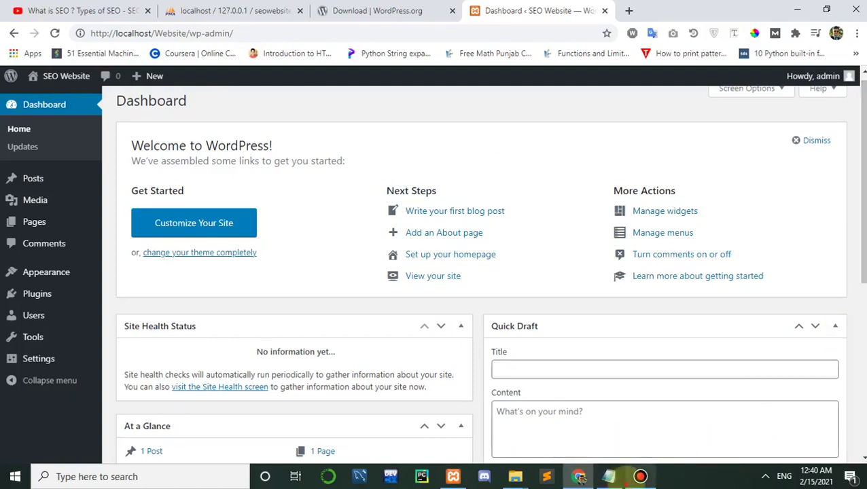
{"action": "left_click", "coordinate": [640, 476]}
{"action": "left_click", "coordinate": [610, 476]}
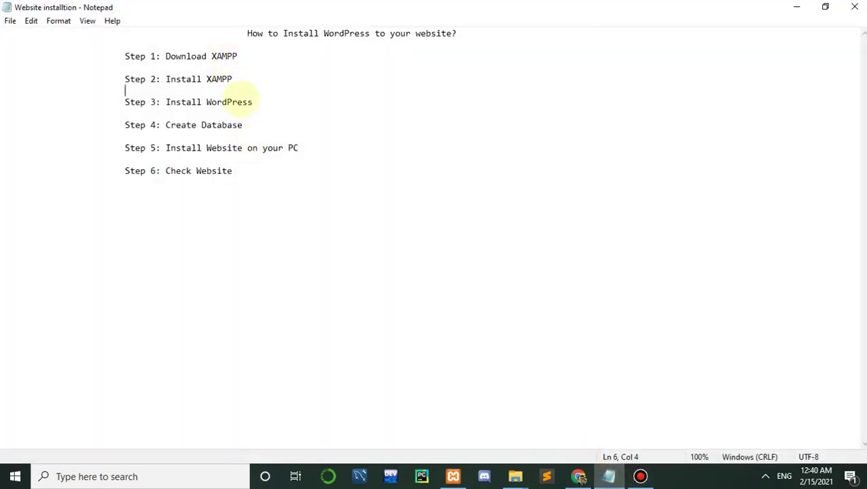
{"action": "key", "text": "Down"}
{"action": "key", "text": "Down"}
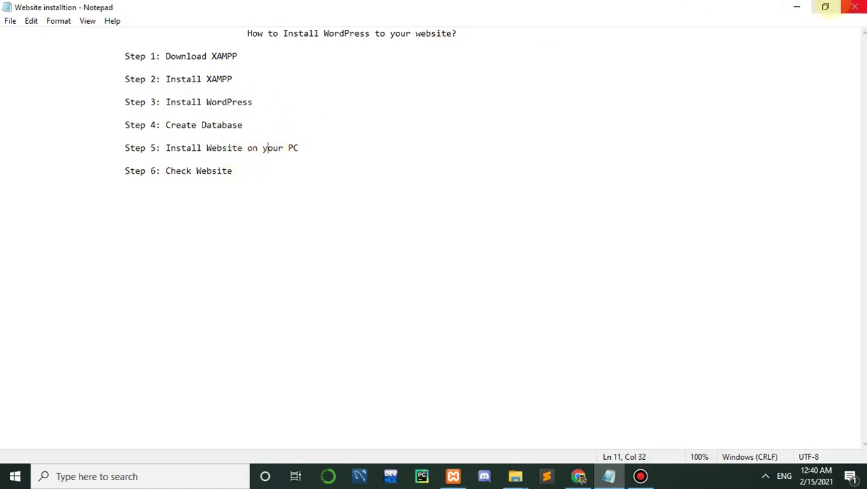
{"action": "left_click", "coordinate": [797, 6]}
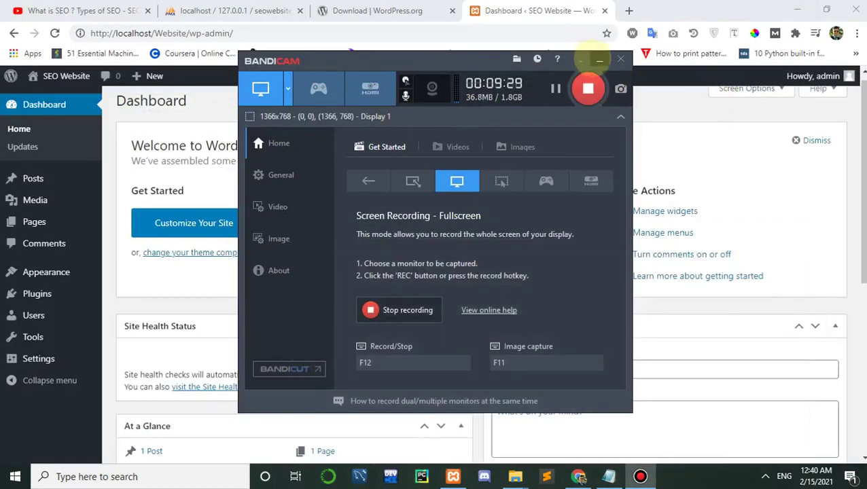
{"action": "left_click", "coordinate": [599, 59]}
{"action": "scroll", "coordinate": [862, 292], "scroll_direction": "down", "scroll_amount": 1}
{"action": "scroll", "coordinate": [862, 292], "scroll_direction": "up", "scroll_amount": 1}
{"action": "scroll", "coordinate": [858, 232], "scroll_direction": "down", "scroll_amount": 2}
{"action": "scroll", "coordinate": [858, 233], "scroll_direction": "up", "scroll_amount": 1}
{"action": "scroll", "coordinate": [858, 136], "scroll_direction": "up", "scroll_amount": 1}
{"action": "scroll", "coordinate": [858, 136], "scroll_direction": "down", "scroll_amount": 2}
{"action": "scroll", "coordinate": [858, 136], "scroll_direction": "up", "scroll_amount": 1}
{"action": "scroll", "coordinate": [858, 136], "scroll_direction": "up", "scroll_amount": 1}
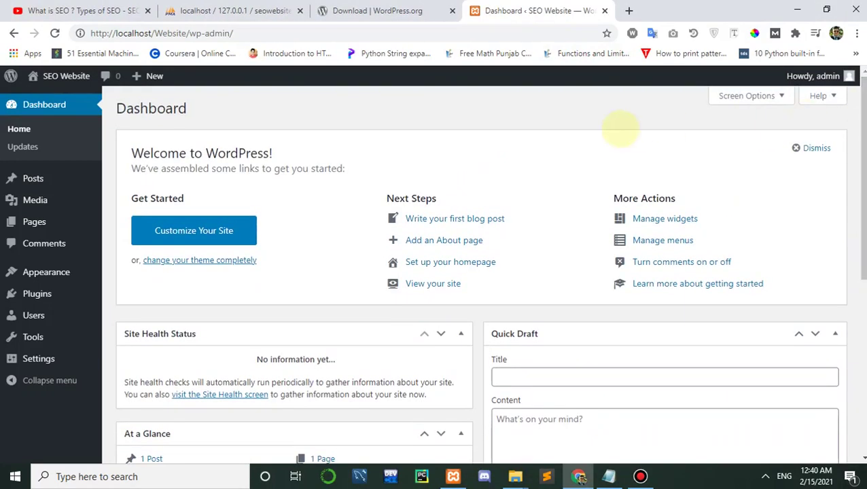
{"action": "scroll", "coordinate": [853, 184], "scroll_direction": "down", "scroll_amount": 3}
{"action": "scroll", "coordinate": [540, 141], "scroll_direction": "up", "scroll_amount": 3}
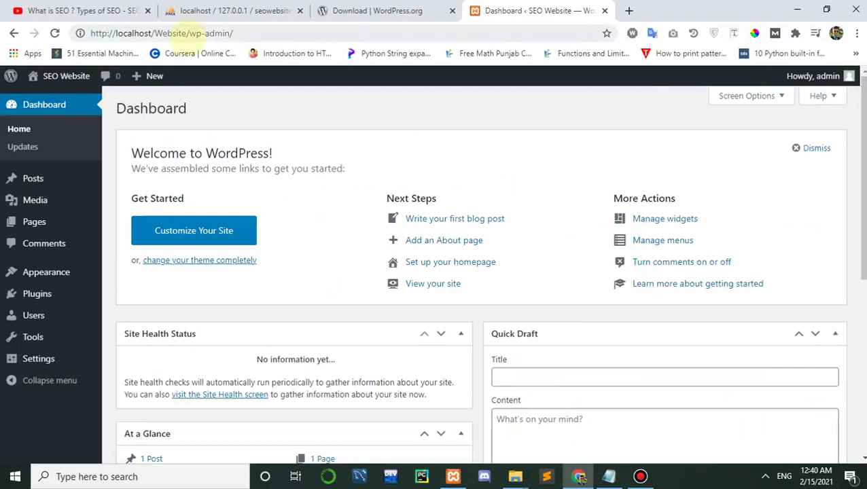
Step: Visit the SEO Website front page at localhost/Website and scroll the Hello world! post
{"action": "left_click", "coordinate": [55, 76]}
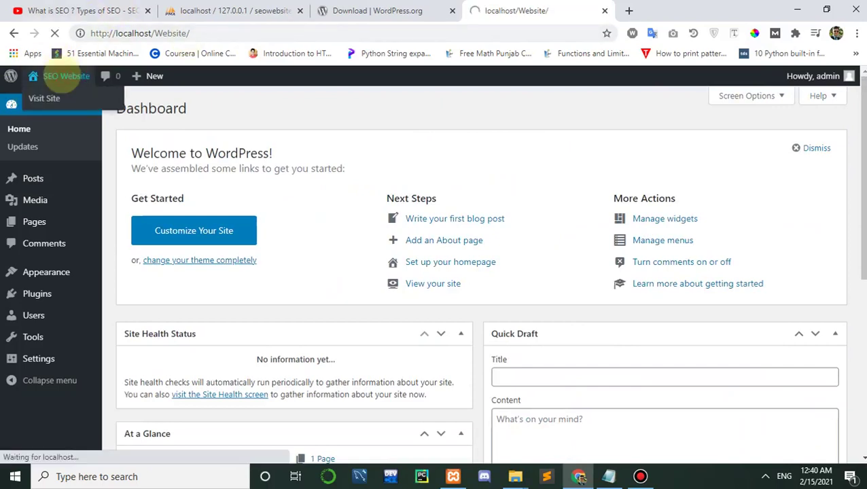
{"action": "scroll", "coordinate": [646, 169], "scroll_direction": "down", "scroll_amount": 3}
{"action": "scroll", "coordinate": [712, 204], "scroll_direction": "up", "scroll_amount": 3}
{"action": "scroll", "coordinate": [493, 170], "scroll_direction": "down", "scroll_amount": 2}
{"action": "scroll", "coordinate": [493, 170], "scroll_direction": "up", "scroll_amount": 2}
{"action": "scroll", "coordinate": [854, 236], "scroll_direction": "down", "scroll_amount": 2}
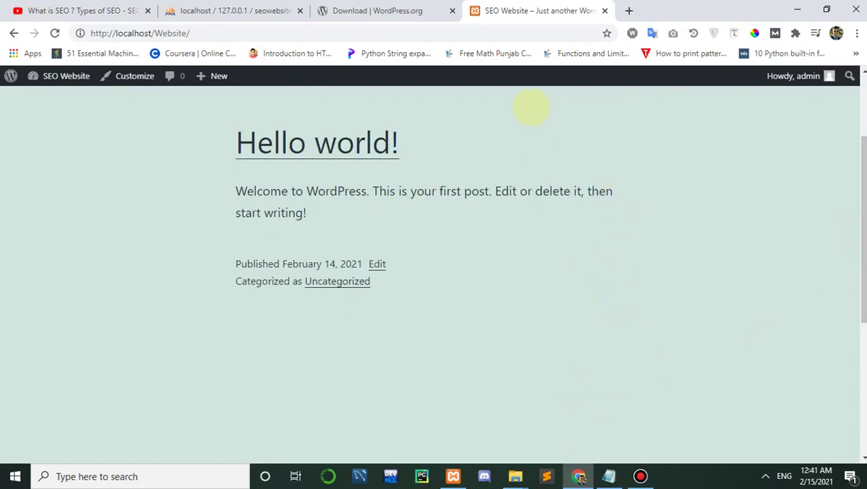
Step: Switch to the What is SEO video tab and scroll through its page
{"action": "left_click", "coordinate": [129, 7]}
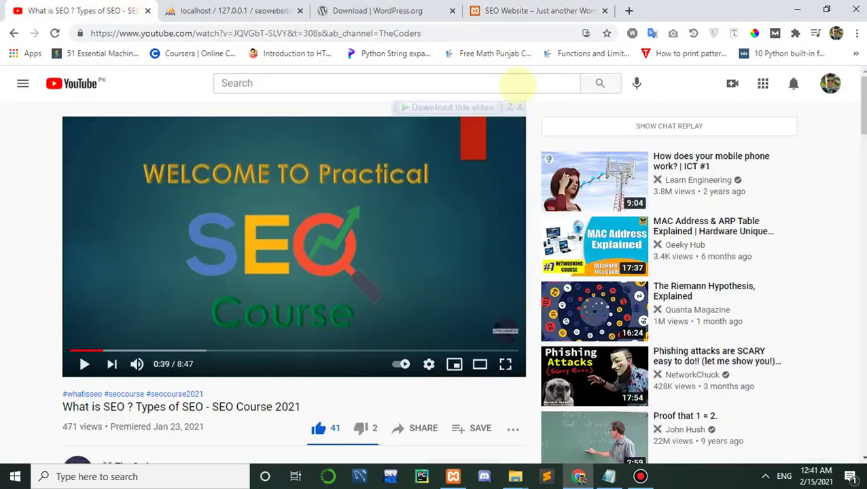
{"action": "scroll", "coordinate": [435, 272], "scroll_direction": "down", "scroll_amount": 8}
{"action": "scroll", "coordinate": [435, 272], "scroll_direction": "up", "scroll_amount": 4}
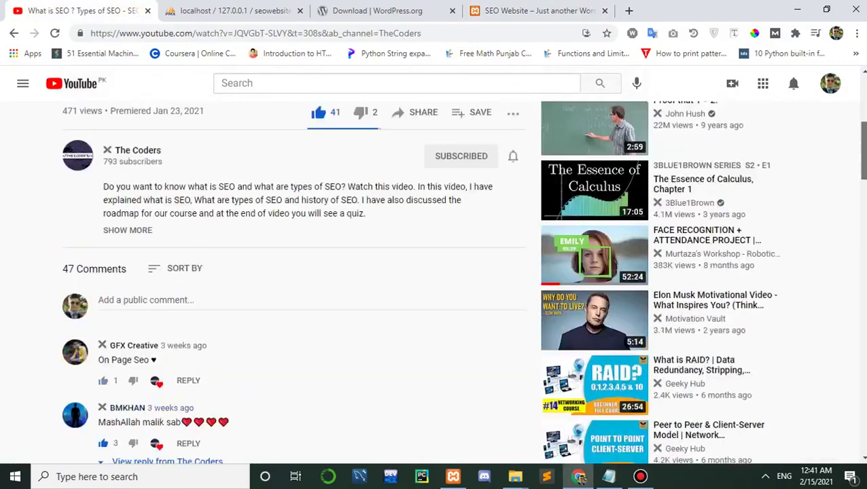
{"action": "scroll", "coordinate": [858, 139], "scroll_direction": "up", "scroll_amount": 1}
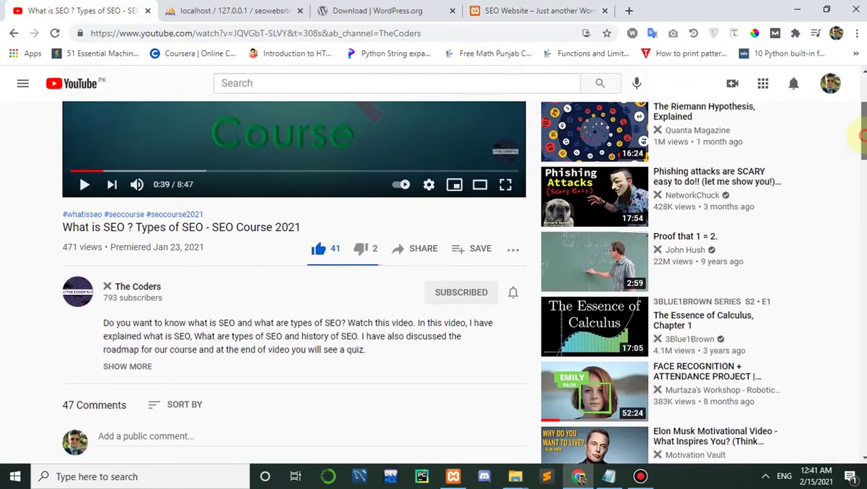
{"action": "scroll", "coordinate": [858, 139], "scroll_direction": "down", "scroll_amount": 2}
{"action": "scroll", "coordinate": [858, 140], "scroll_direction": "up", "scroll_amount": 2}
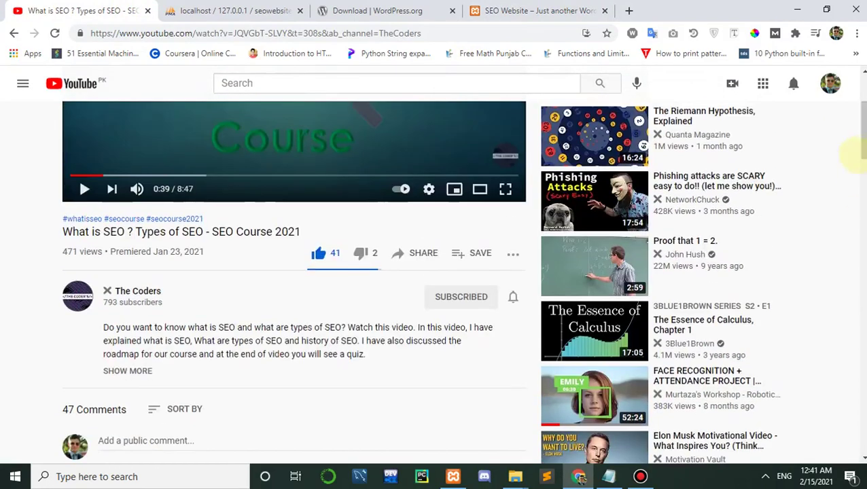
{"action": "scroll", "coordinate": [858, 156], "scroll_direction": "up", "scroll_amount": 3}
{"action": "scroll", "coordinate": [860, 131], "scroll_direction": "down", "scroll_amount": 1}
{"action": "scroll", "coordinate": [860, 130], "scroll_direction": "down", "scroll_amount": 4}
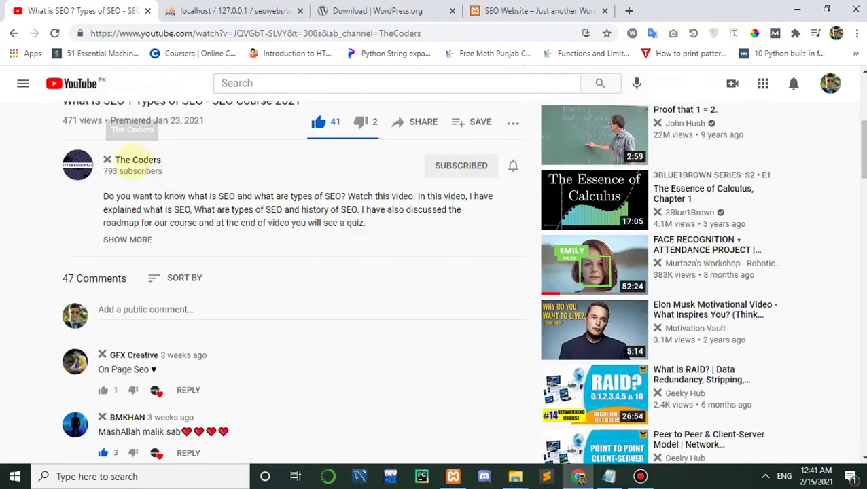
Step: Open The Coders channel and page its Uploads shelf right, then back to the SEO Course 2021 videos
{"action": "left_click", "coordinate": [137, 160]}
{"action": "scroll", "coordinate": [827, 136], "scroll_direction": "down", "scroll_amount": 3}
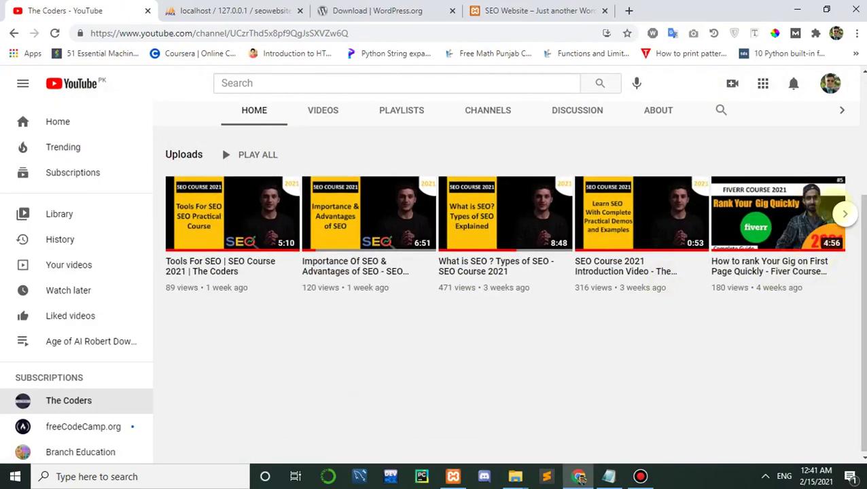
{"action": "left_click", "coordinate": [846, 213]}
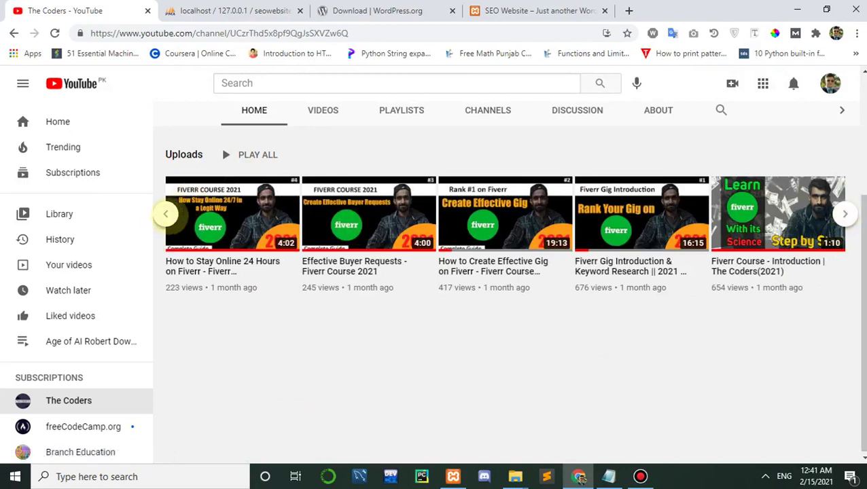
{"action": "left_click", "coordinate": [165, 214]}
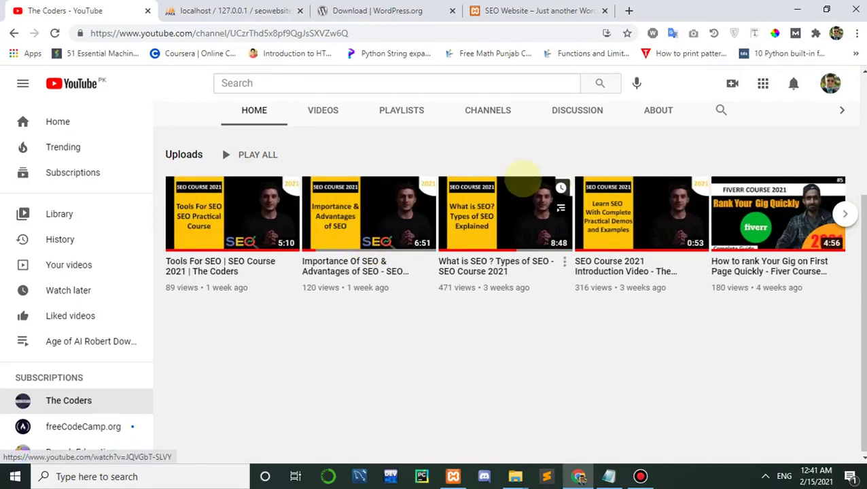